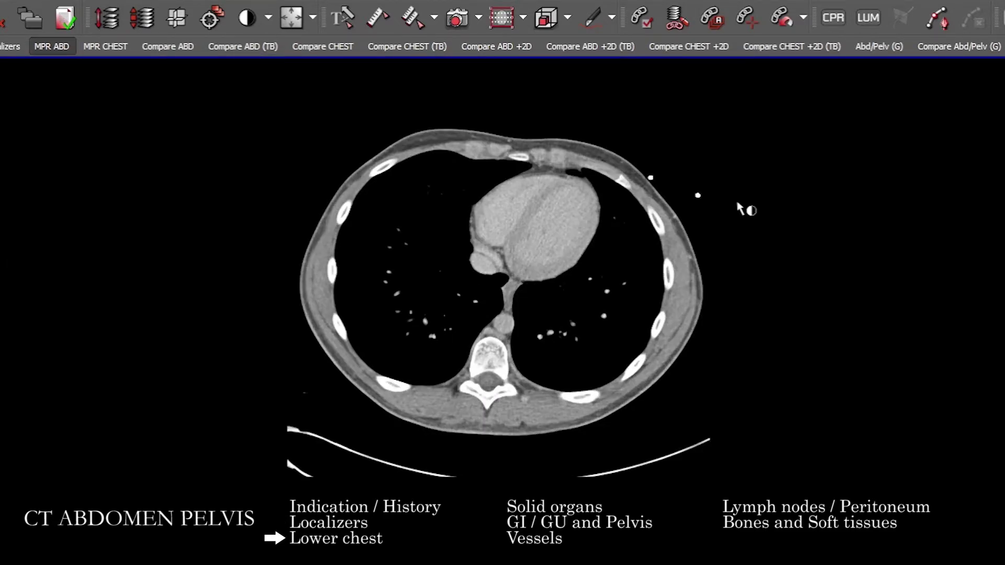
- Apply the lung window to the axial slices around the heart and adjust W/L until the lungs are black
key(2)
drag(498, 179, 493, 236)
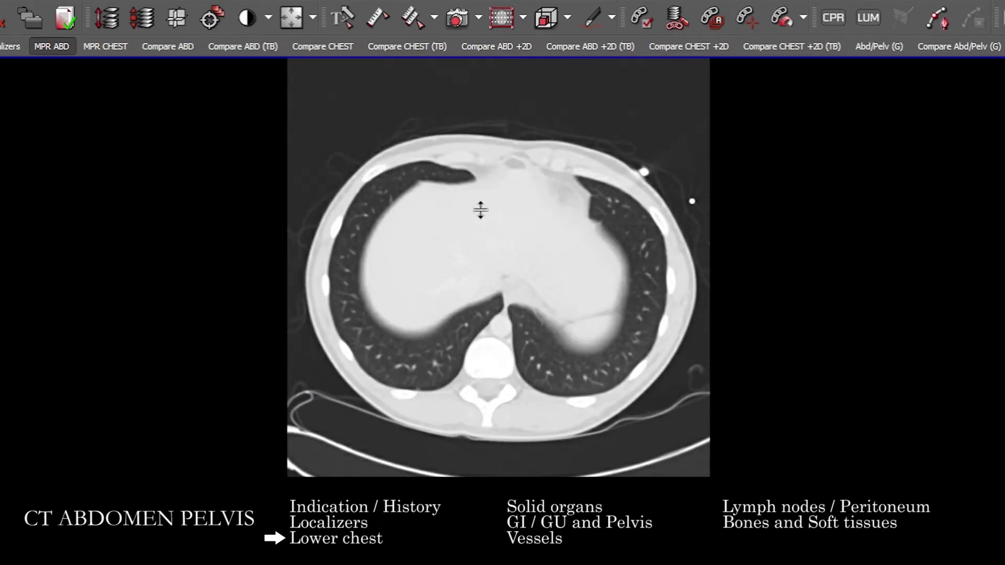
drag(424, 220, 561, 241)
mouse_move(431, 278)
mouse_down()
mouse_move(398, 245)
mouse_move(428, 285)
mouse_up()
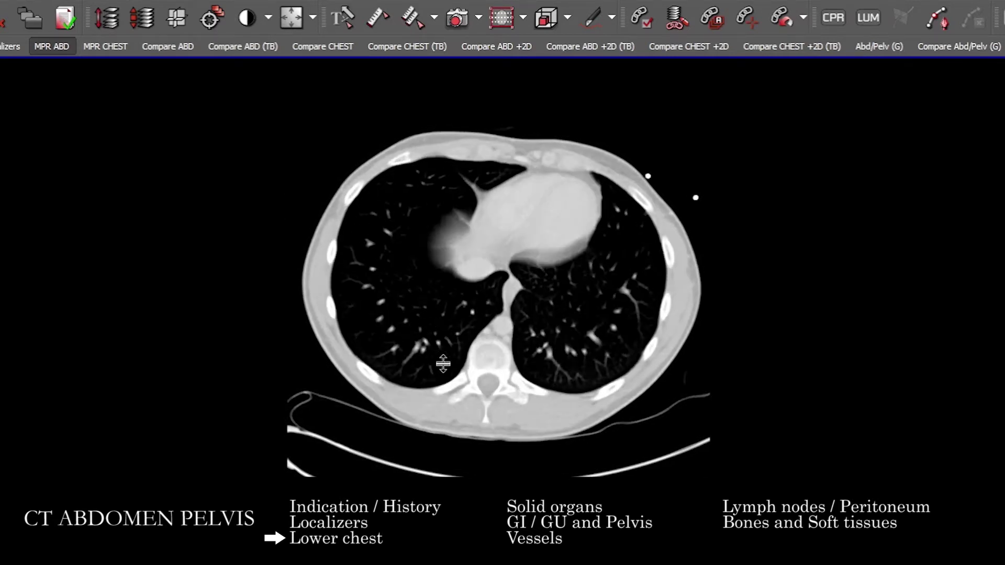
- Maximize the coronal reformat, step it from spine to kidneys, then return to a full-size axial view
double_click(717, 222)
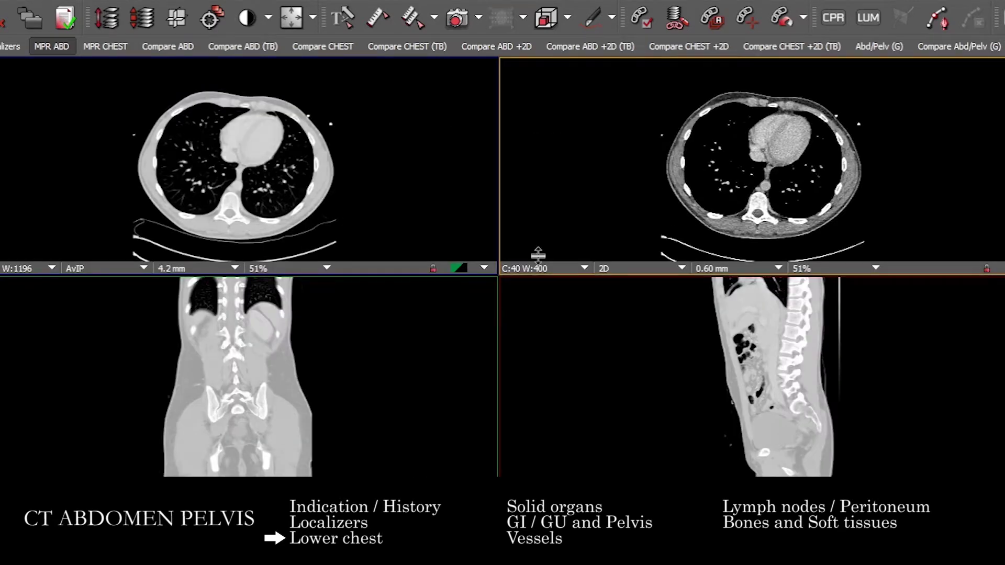
double_click(198, 304)
drag(454, 281, 591, 105)
double_click(591, 104)
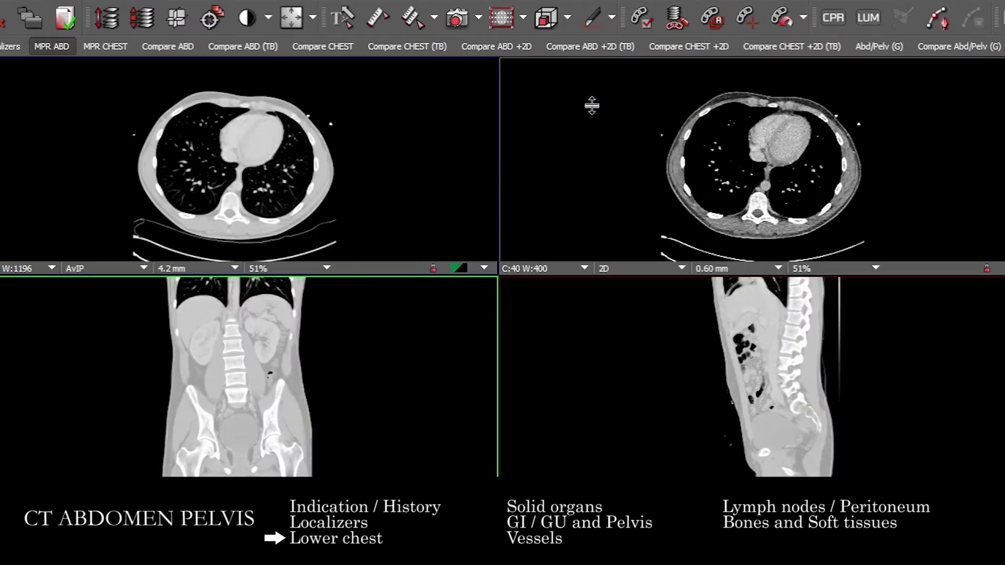
double_click(276, 169)
- Switch the axial view back to soft-tissue window and page between the heart ventricles and liver dome
key(2)
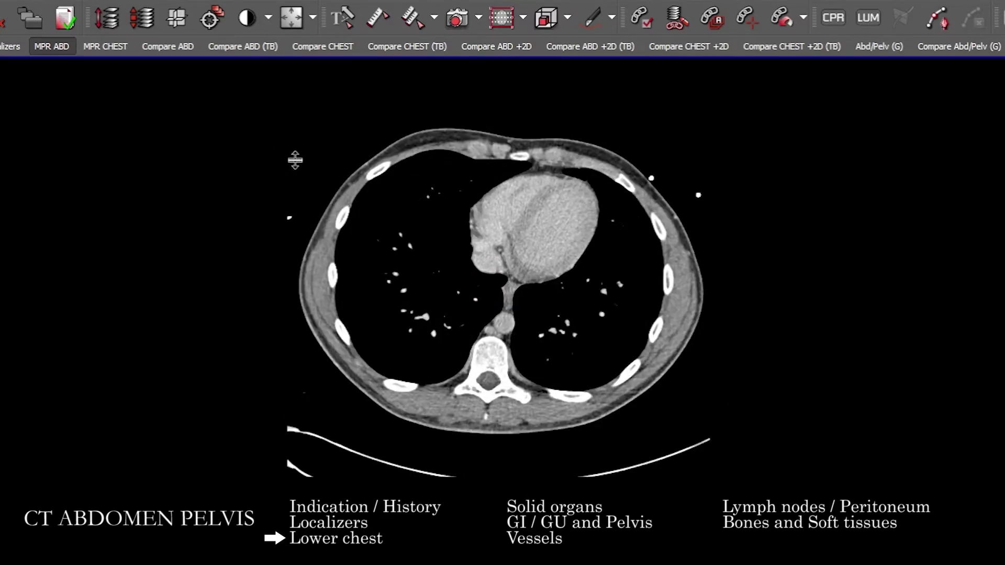
drag(567, 274, 537, 176)
drag(452, 153, 585, 130)
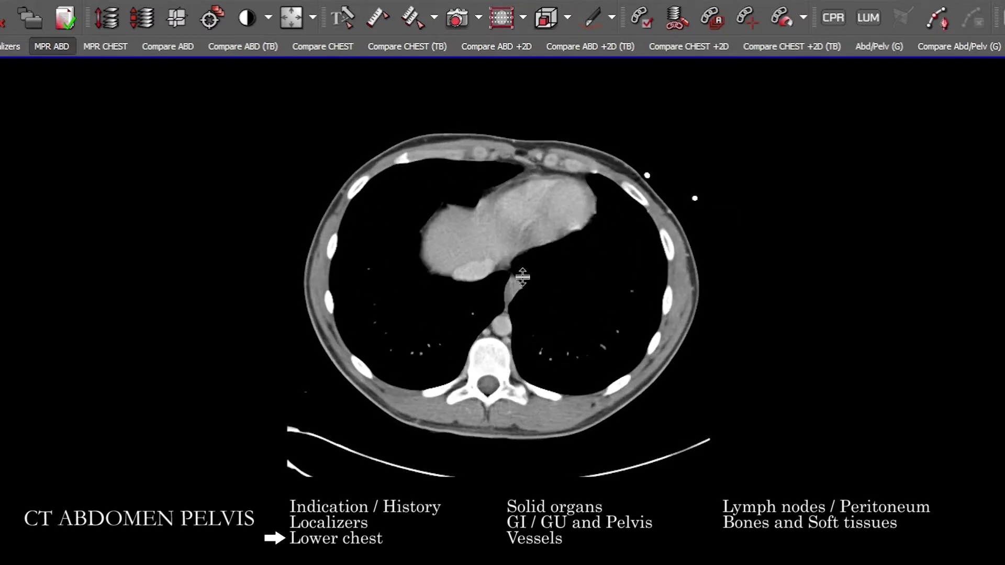
mouse_move(526, 286)
mouse_down()
mouse_move(523, 240)
mouse_move(529, 287)
mouse_move(537, 238)
mouse_move(508, 290)
mouse_up()
- Page from the mid heart down past the liver dome to a larger upper-liver slice
drag(508, 329, 522, 218)
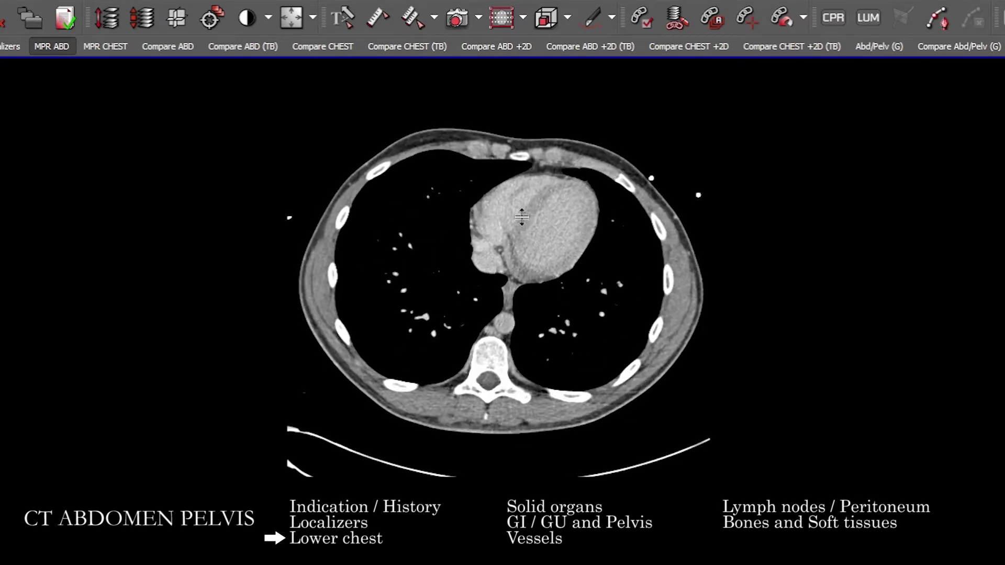
drag(502, 299, 482, 268)
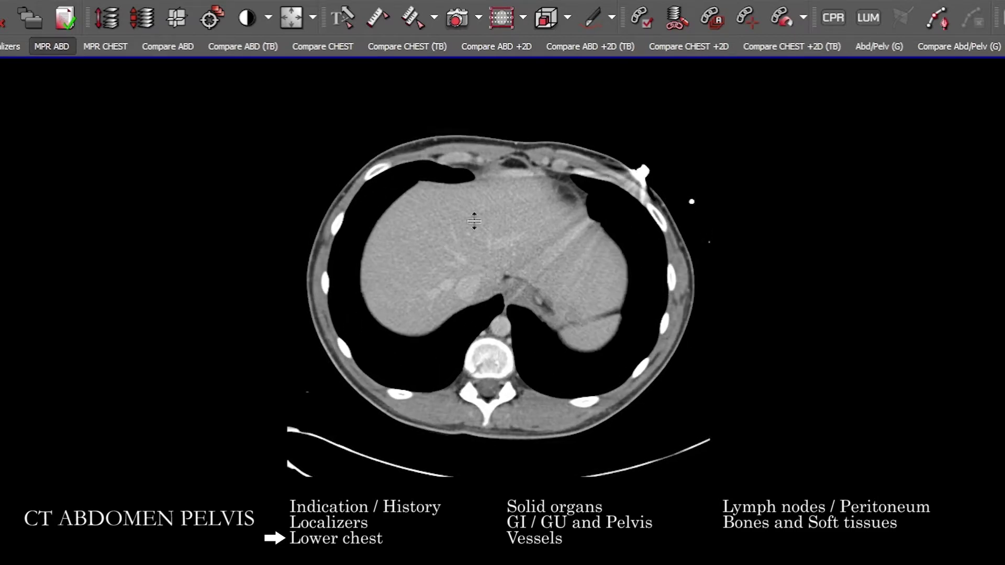
drag(428, 254, 460, 253)
drag(510, 148, 481, 194)
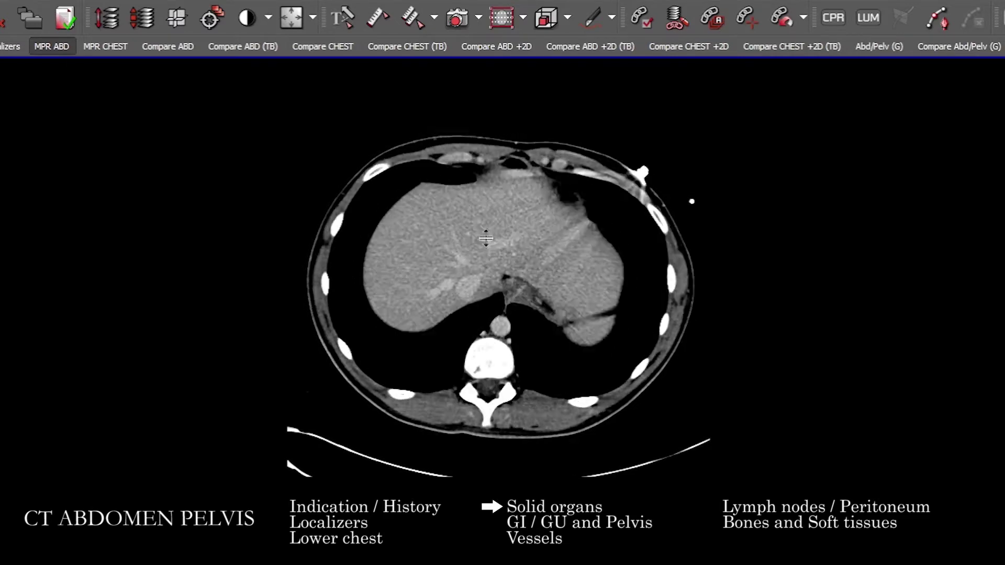
- Page down through liver, stomach and spleen to the kidneys, then back toward the liver dome
drag(486, 238, 479, 328)
drag(426, 270, 442, 297)
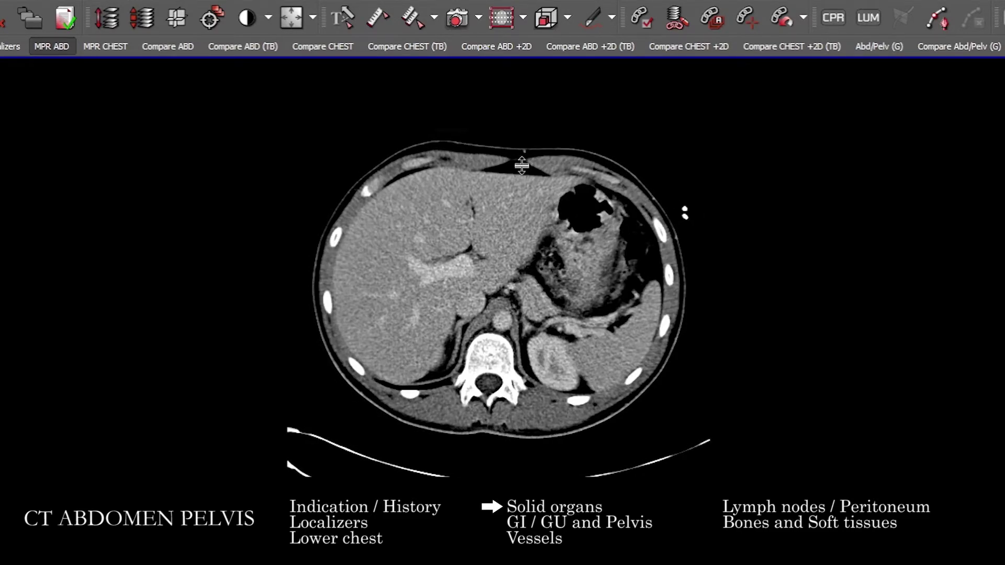
drag(472, 202, 516, 202)
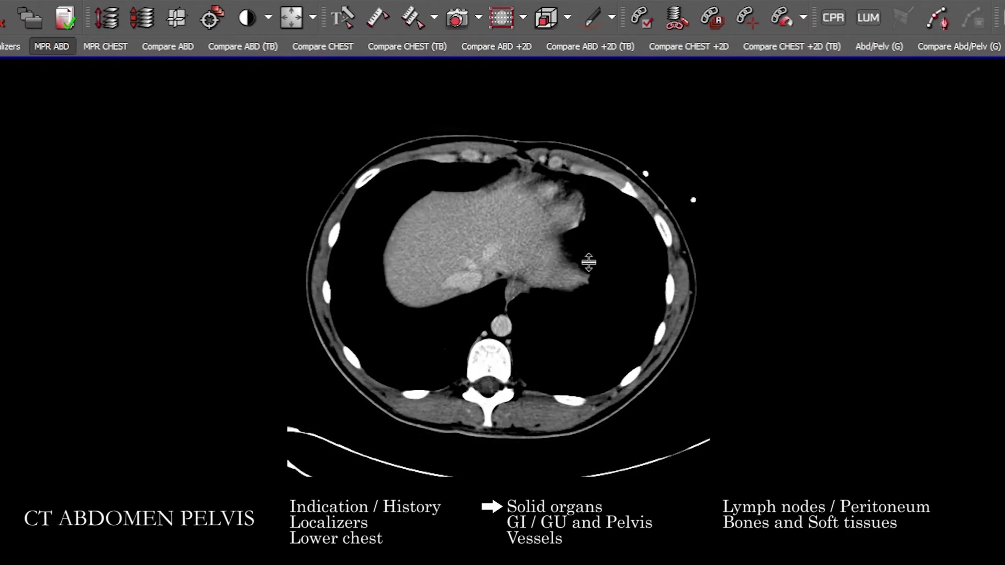
- Scroll back and forth through upper abdominal slices, ending at the gallbladder, pancreas and both kidneys
scroll(582, 325, down, 10)
scroll(655, 288, up, 5)
scroll(576, 262, down, 5)
scroll(445, 228, up, 10)
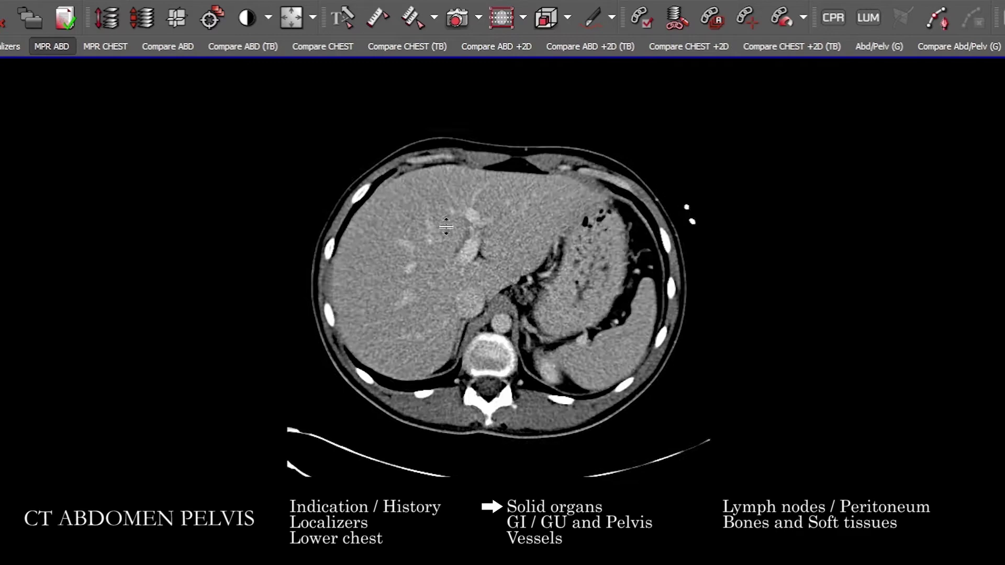
scroll(445, 228, up, 10)
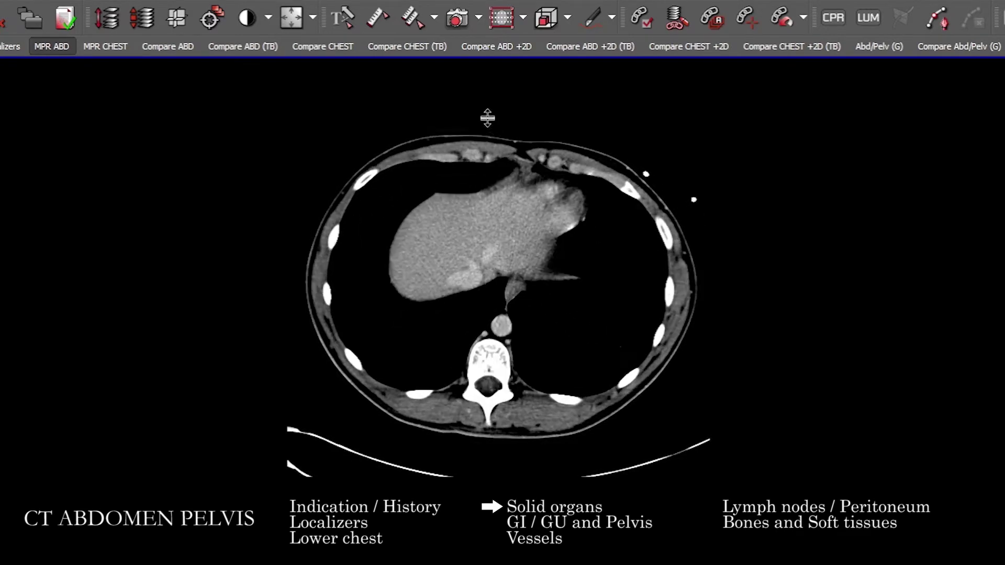
scroll(451, 261, down, 8)
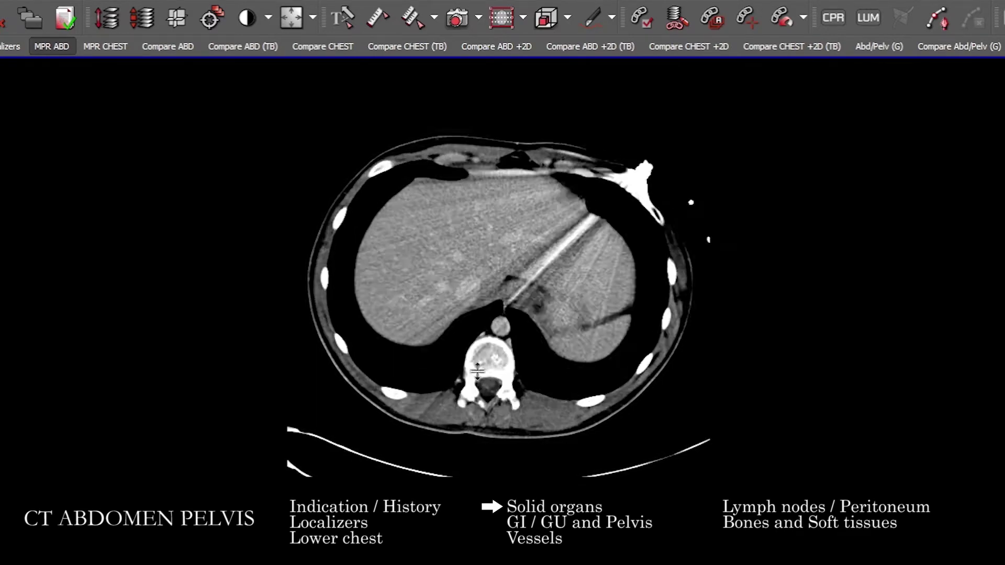
scroll(475, 312, down, 6)
scroll(456, 272, up, 12)
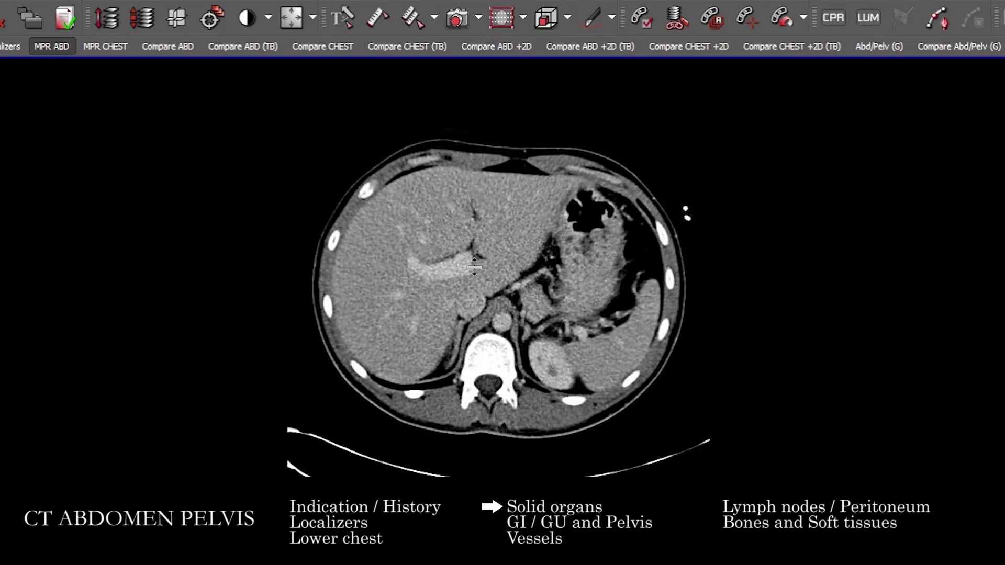
scroll(447, 252, down, 8)
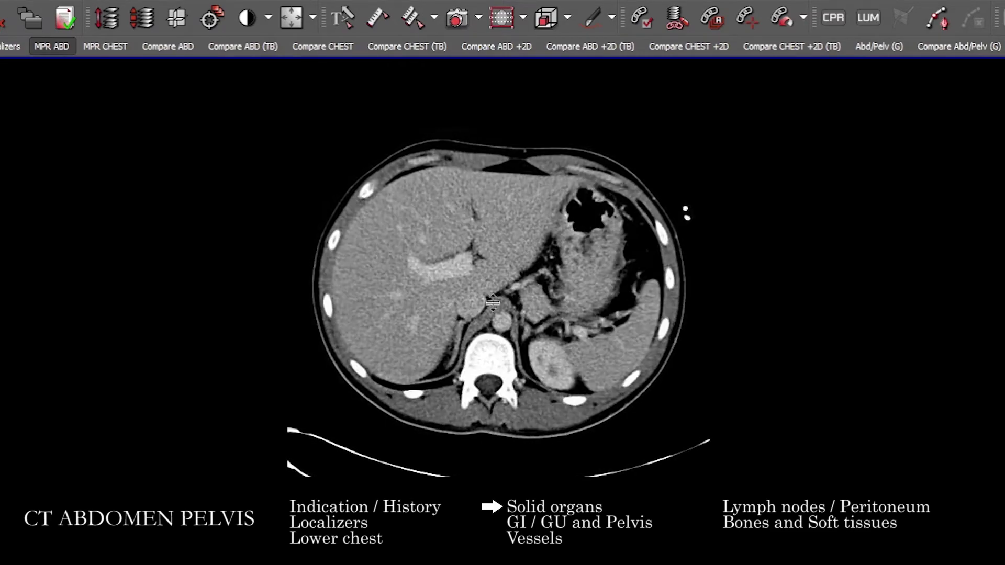
scroll(497, 274, down, 8)
scroll(523, 303, up, 5)
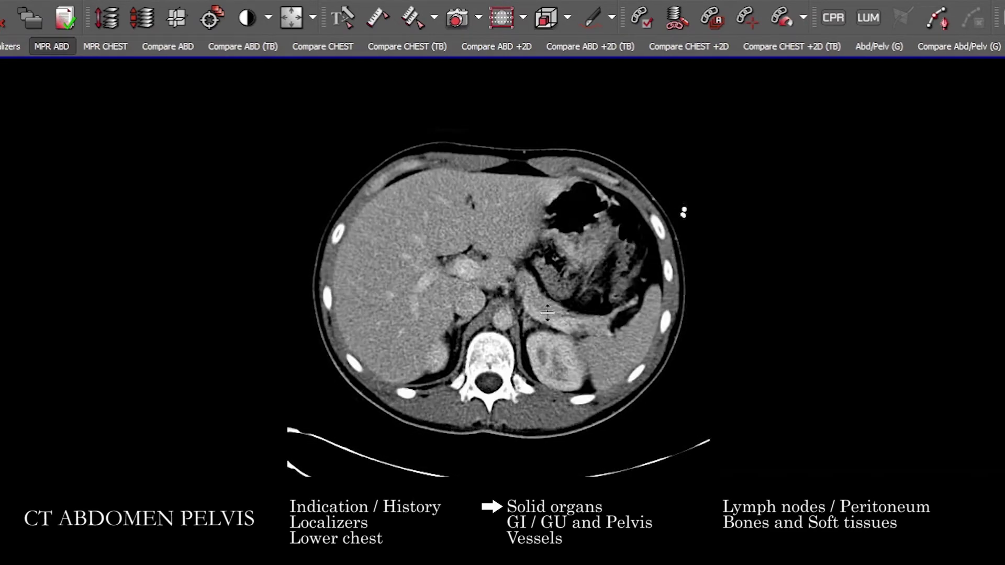
scroll(552, 328, down, 3)
scroll(550, 333, up, 6)
scroll(547, 338, down, 9)
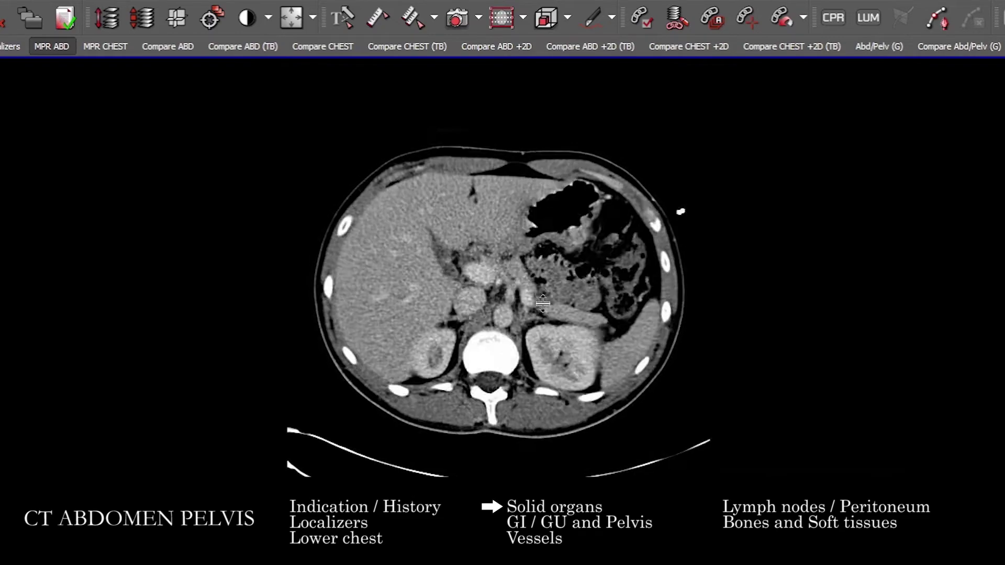
scroll(548, 340, up, 5)
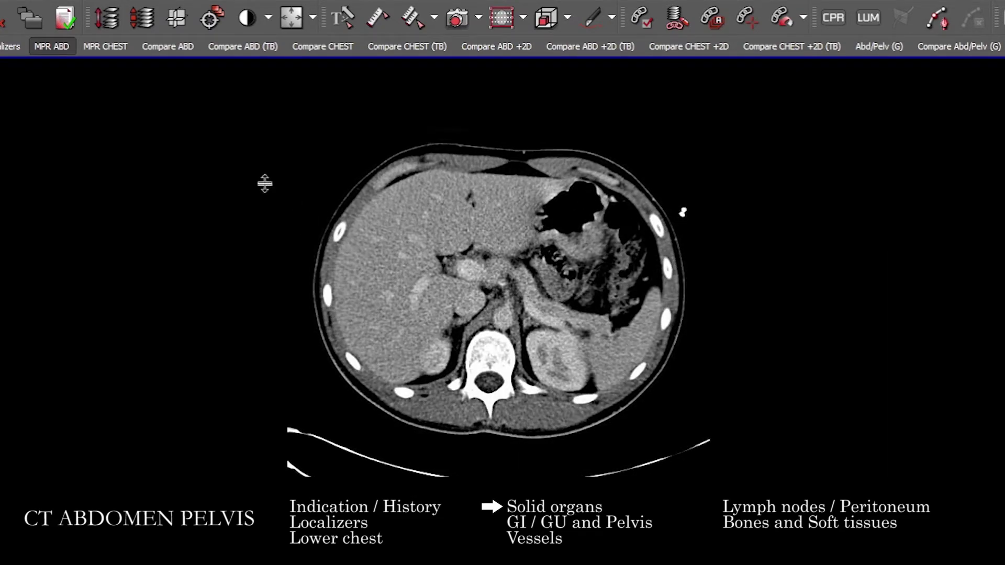
scroll(489, 244, down, 3)
scroll(482, 251, up, 8)
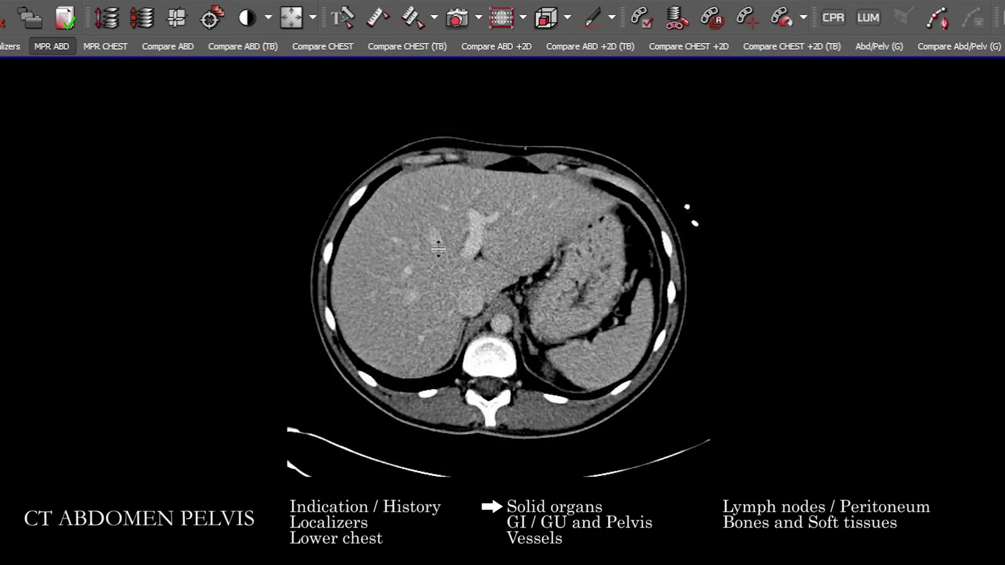
scroll(473, 261, up, 4)
scroll(473, 230, down, 3)
scroll(472, 199, up, 8)
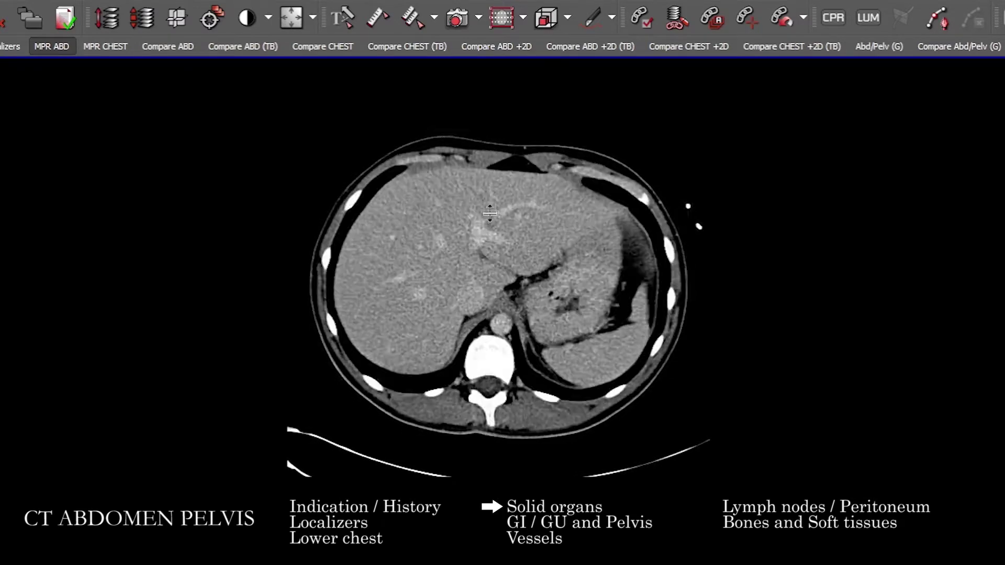
scroll(471, 171, down, 15)
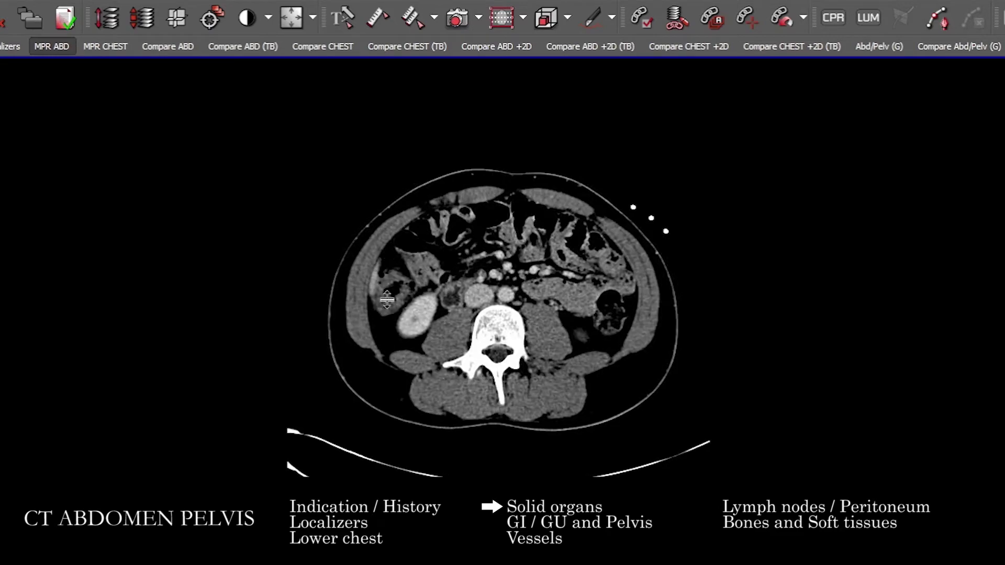
scroll(398, 273, up, 10)
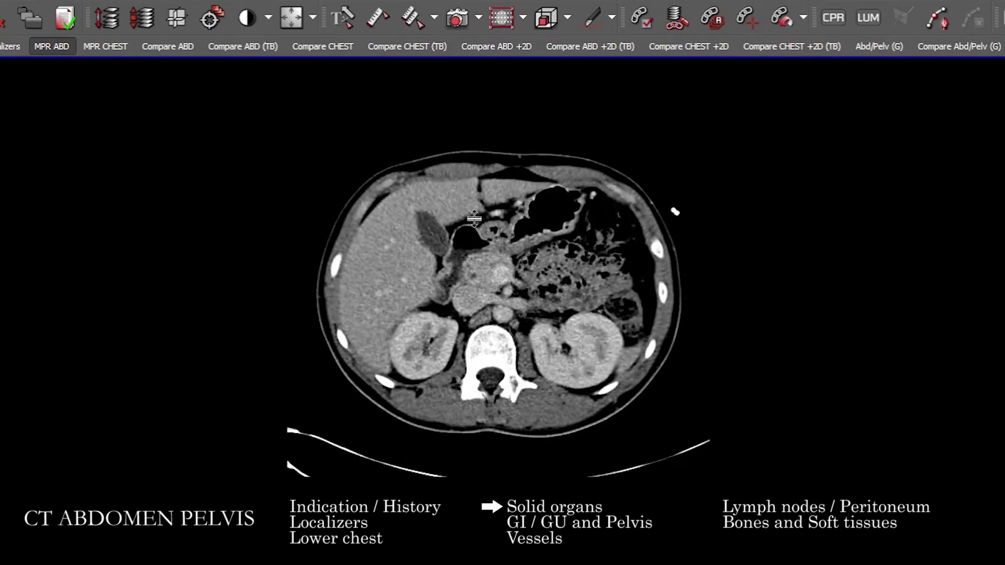
scroll(491, 204, down, 8)
scroll(526, 238, up, 5)
scroll(526, 239, up, 4)
scroll(487, 233, down, 4)
scroll(445, 226, up, 5)
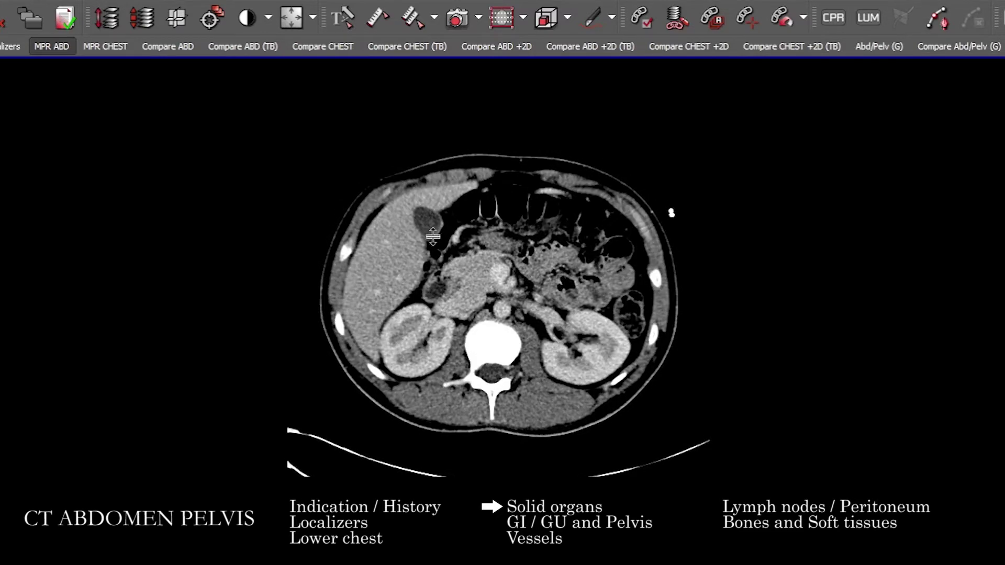
- Page the axial slices from the pancreas and renal hilum down to the lower kidneys and bowel loops
drag(446, 255, 485, 322)
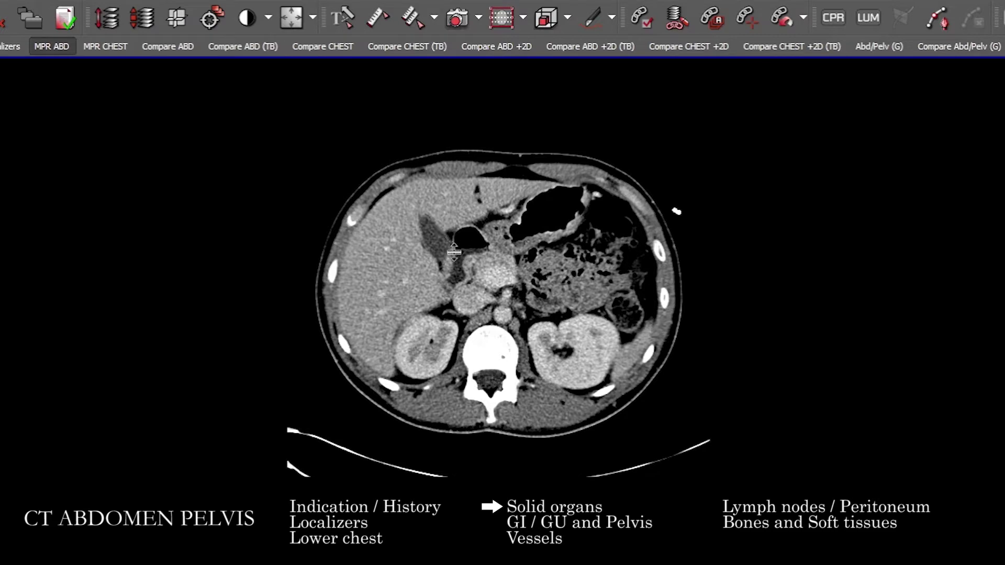
drag(446, 232, 480, 243)
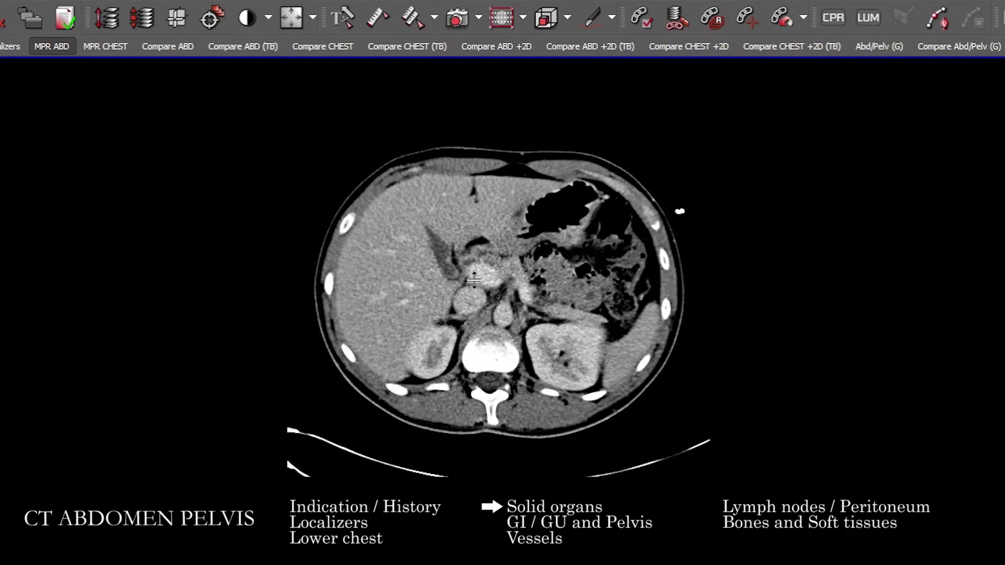
drag(467, 328, 501, 360)
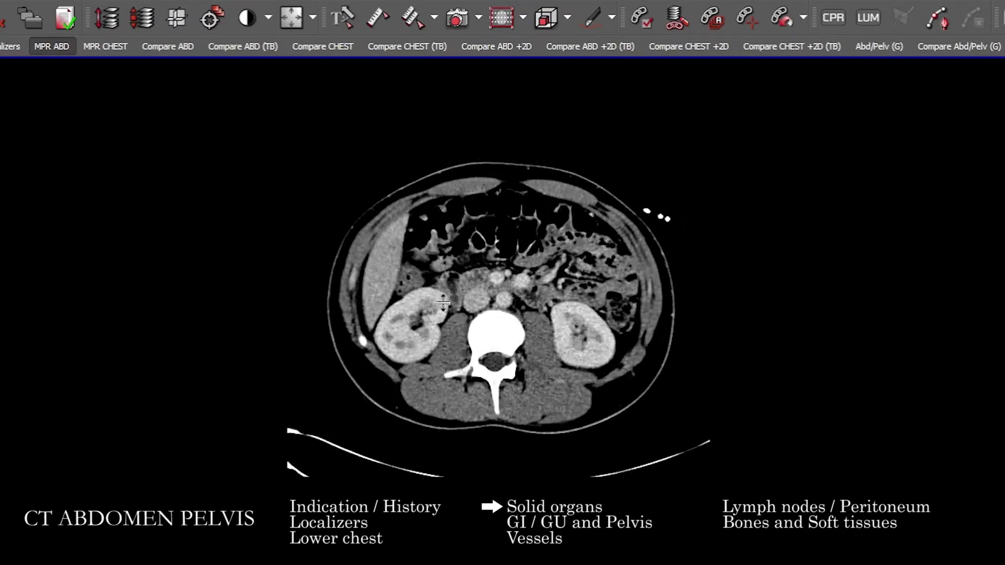
- Page axial slices over the right and left kidneys, returning to the renal hilum and pancreas level
drag(473, 330, 510, 355)
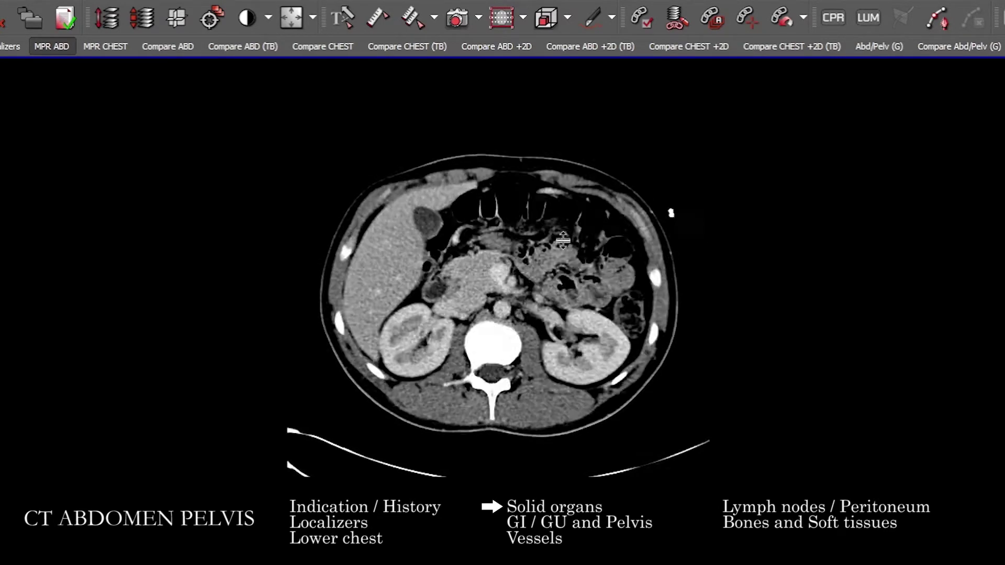
drag(598, 428, 588, 373)
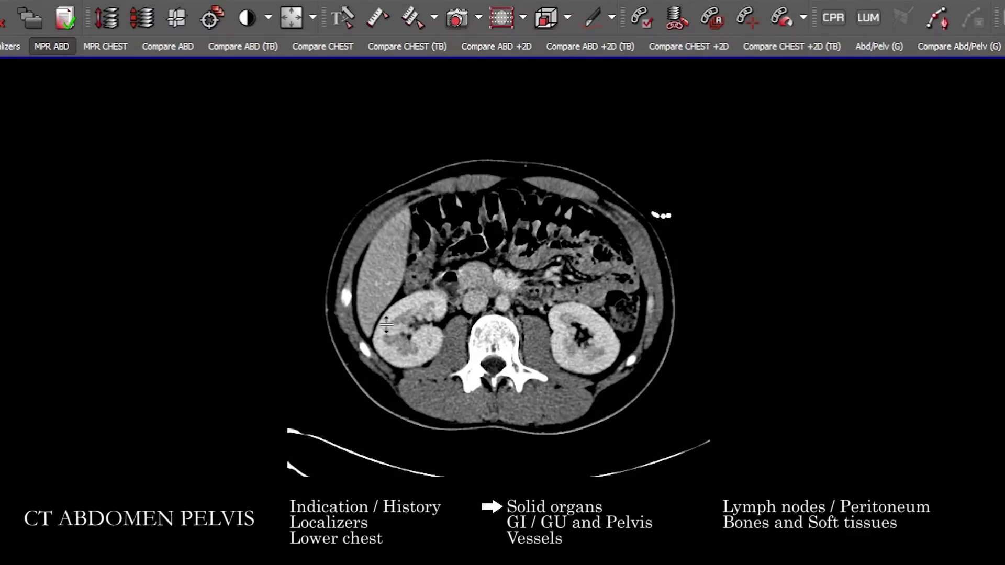
drag(417, 290, 446, 322)
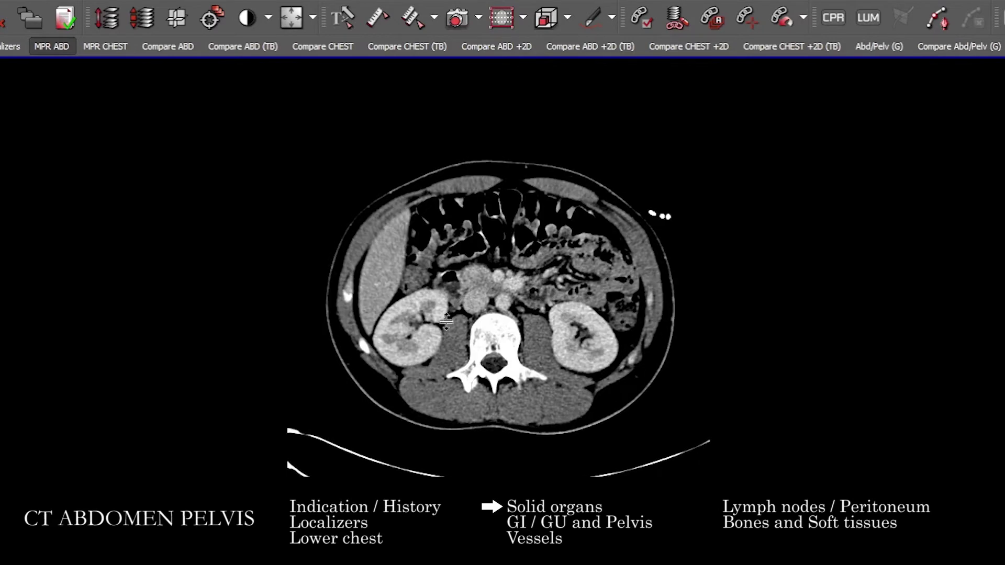
drag(570, 319, 604, 329)
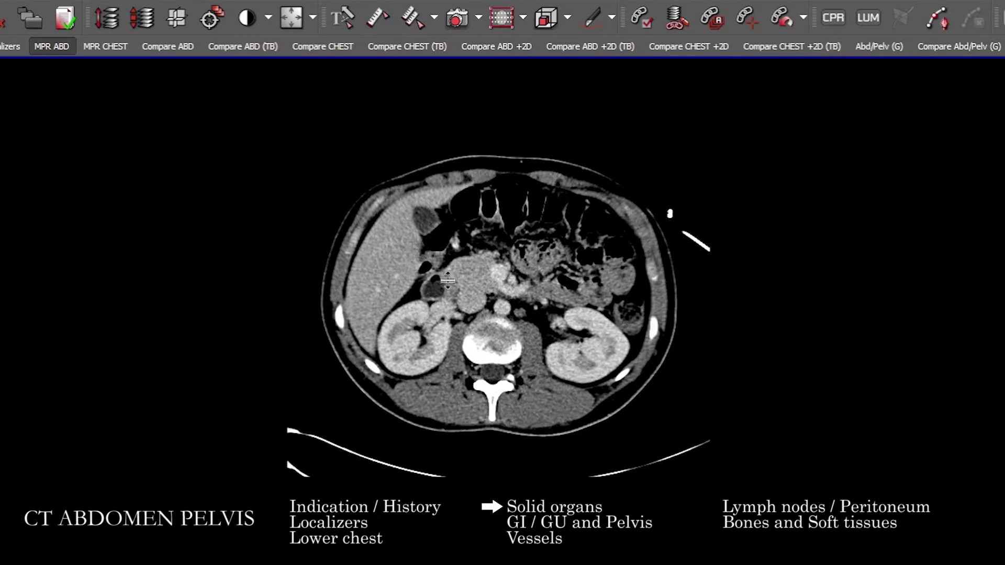
- Scroll the axial series from the upper abdomen down through the pelvis to the femoral heads
scroll(538, 295, up, 5)
scroll(538, 295, up, 8)
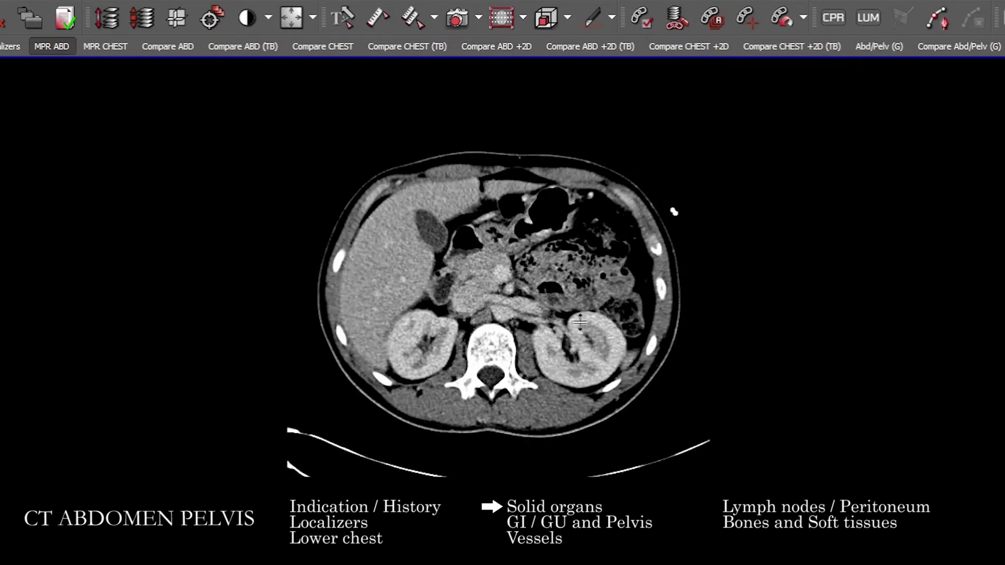
scroll(571, 325, down, 10)
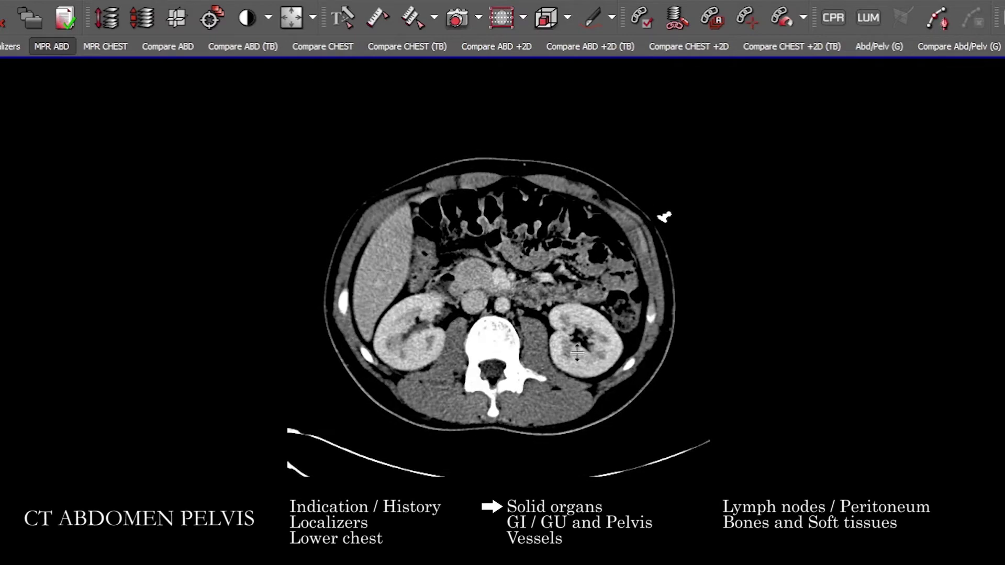
scroll(527, 343, up, 10)
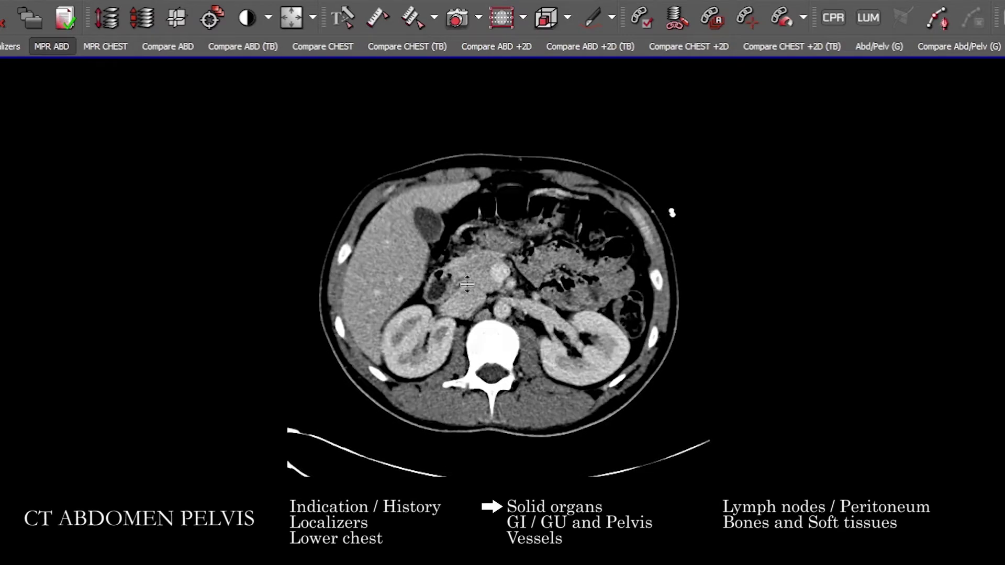
scroll(470, 348, down, 8)
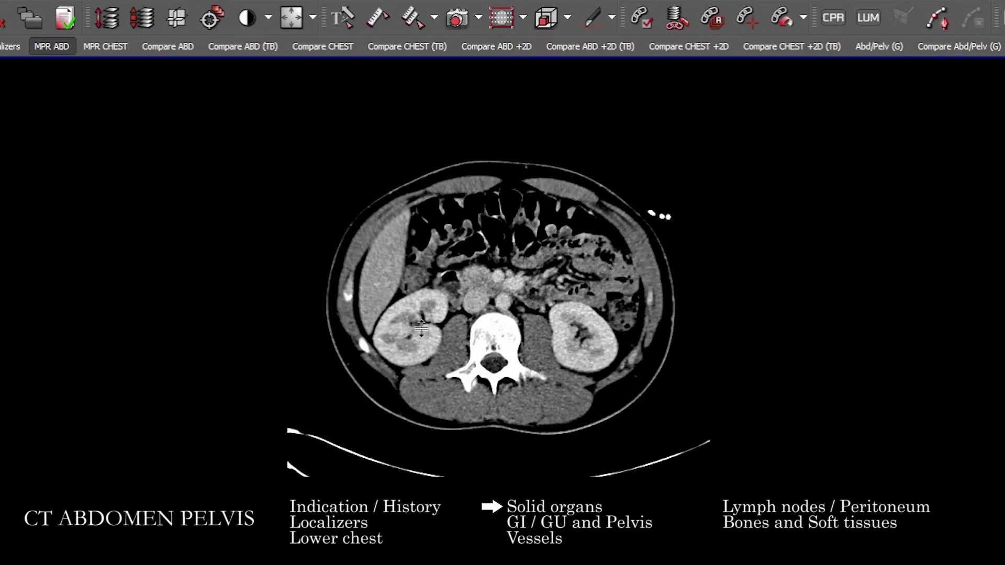
scroll(431, 325, down, 10)
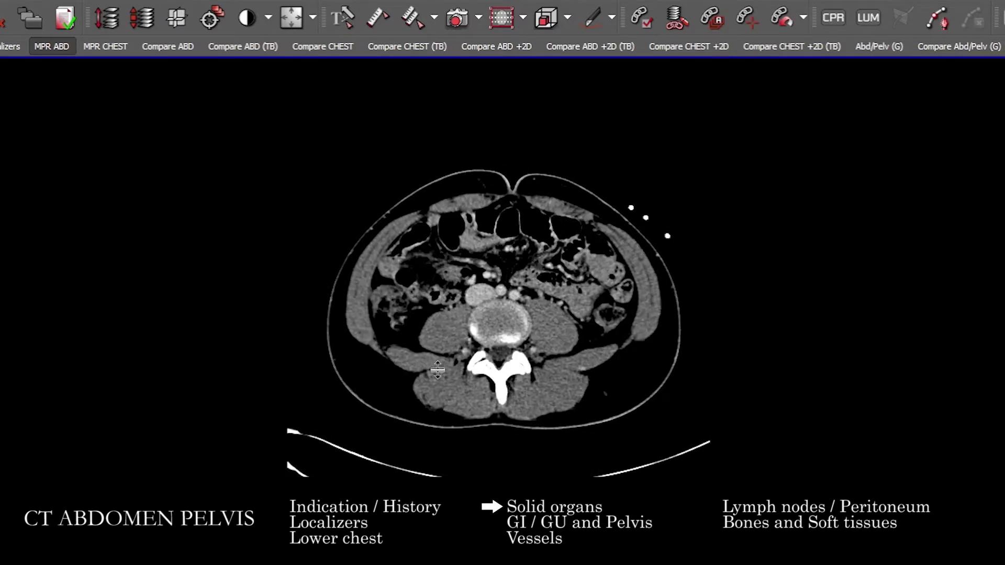
scroll(461, 294, down, 10)
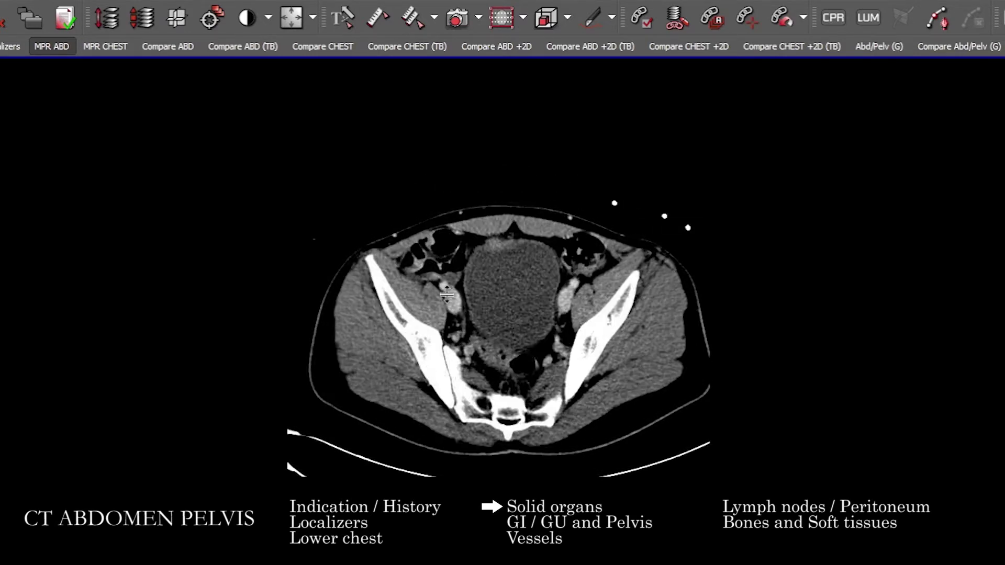
scroll(449, 299, down, 6)
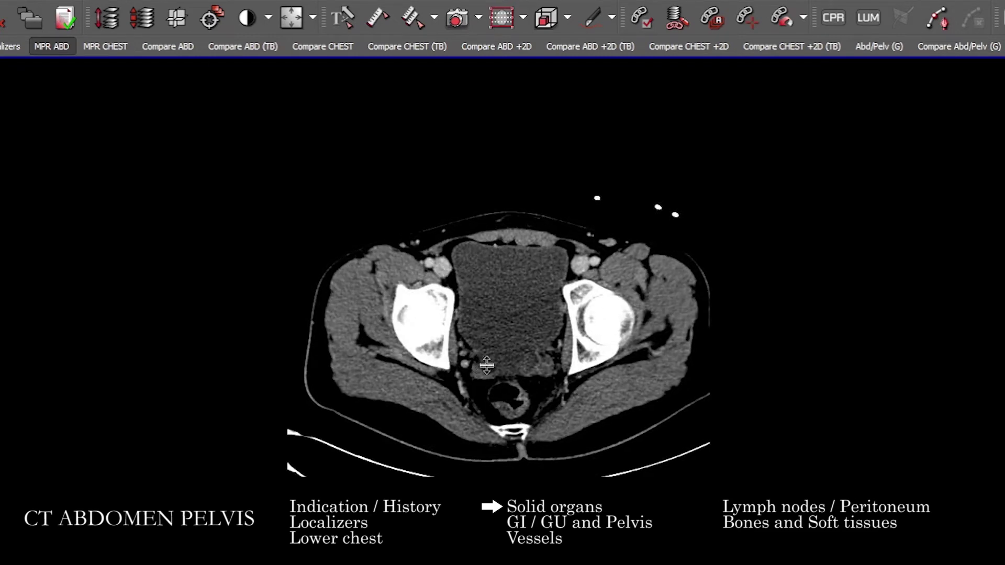
scroll(503, 361, down, 4)
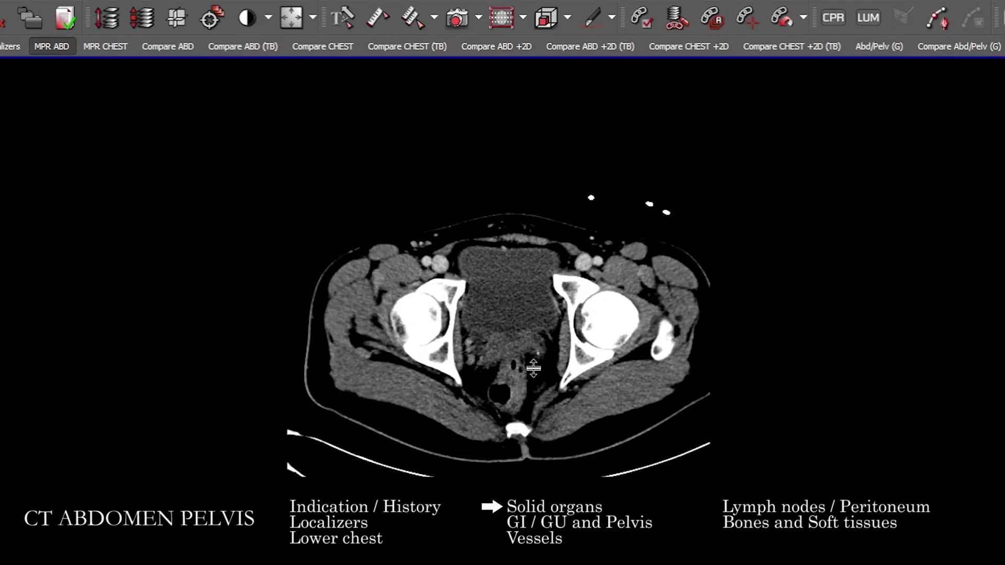
- Scroll back up to the liver and spleen, then restore the four-pane MPR layout
scroll(566, 294, up, 10)
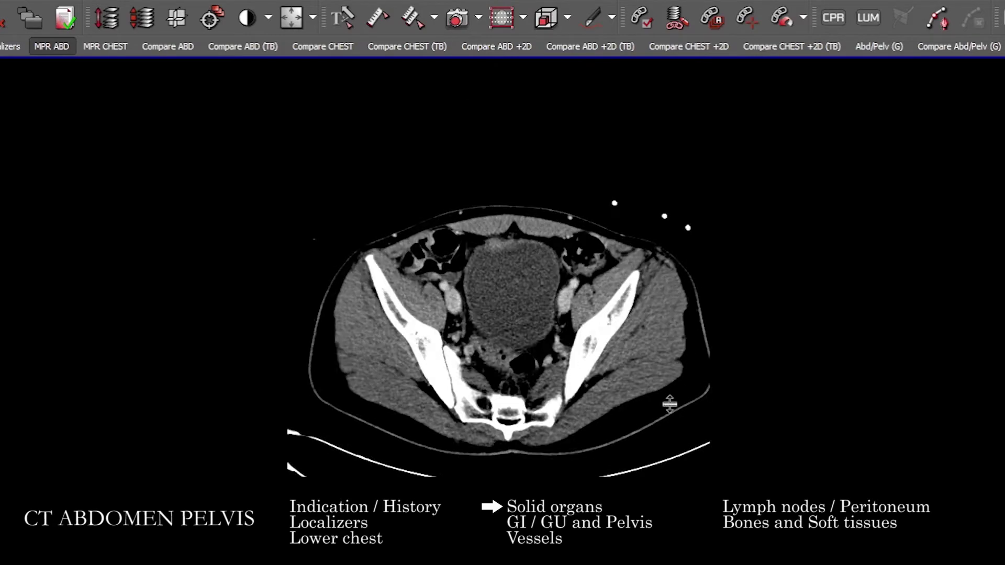
scroll(629, 296, up, 10)
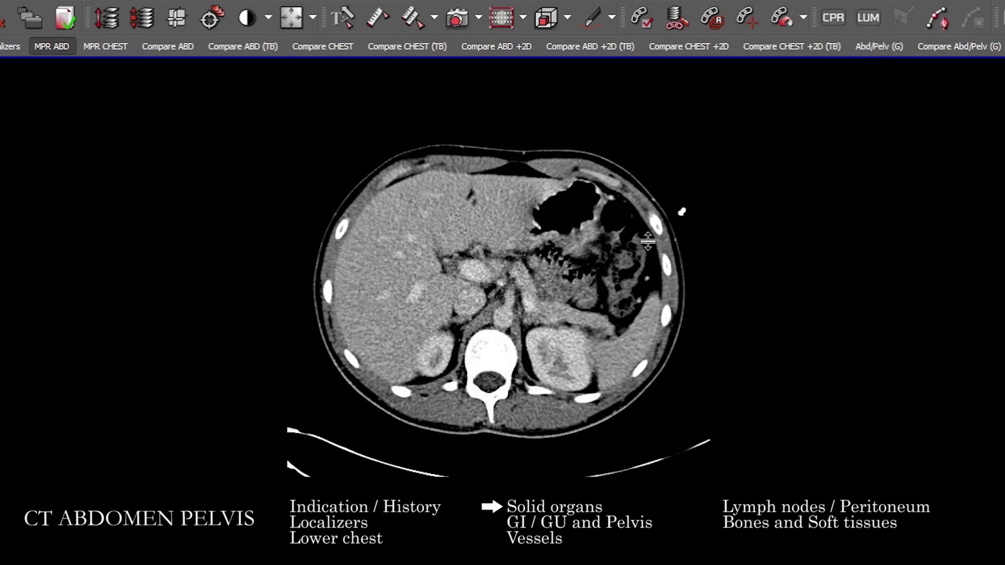
scroll(675, 351, up, 8)
scroll(622, 292, down, 6)
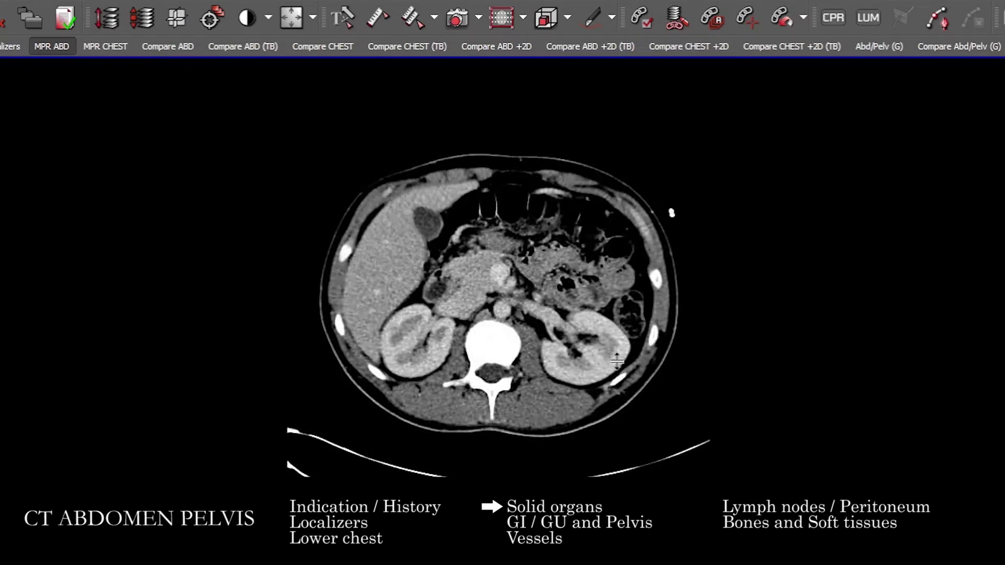
scroll(621, 292, up, 2)
scroll(622, 291, down, 5)
scroll(619, 179, up, 10)
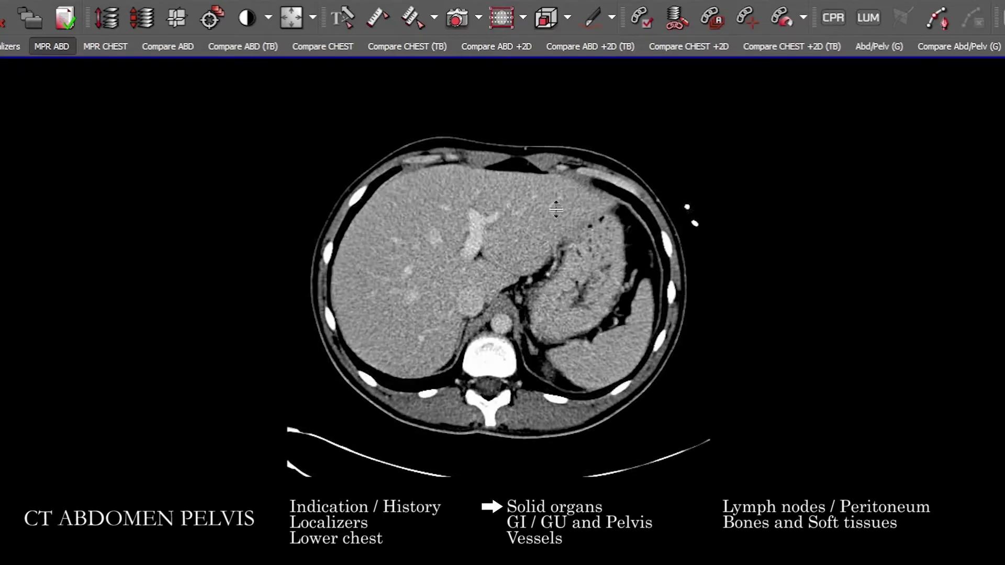
scroll(602, 311, down, 6)
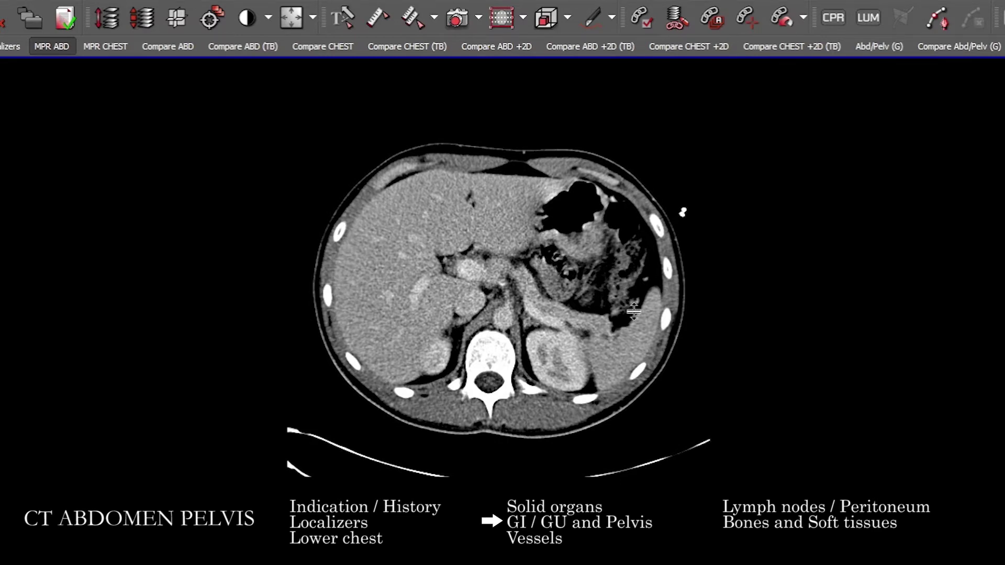
double_click(621, 303)
- Maximize the coronal reformat and page through bowel, kidneys, vessels and bladder
scroll(280, 448, down, 4)
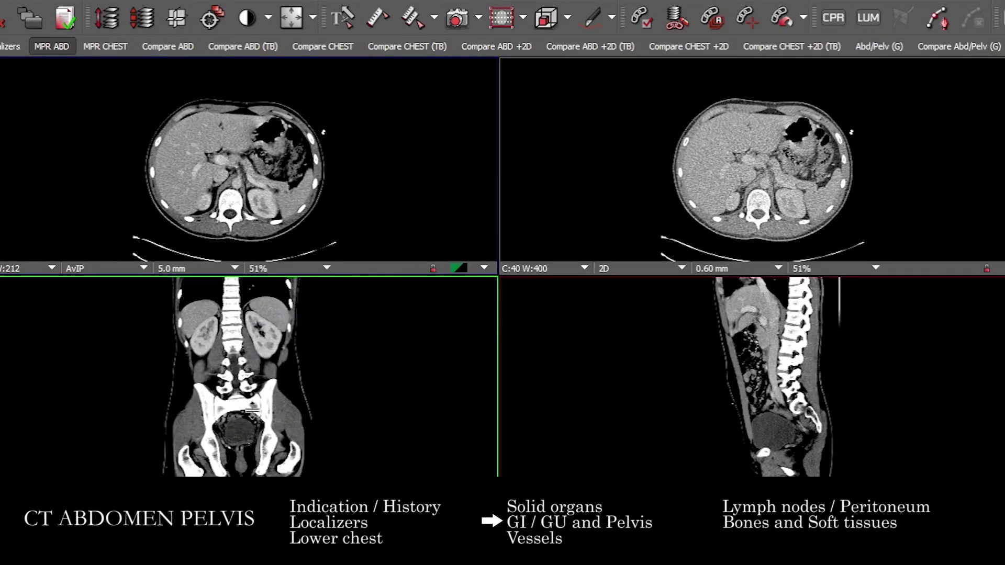
scroll(301, 414, down, 3)
double_click(326, 314)
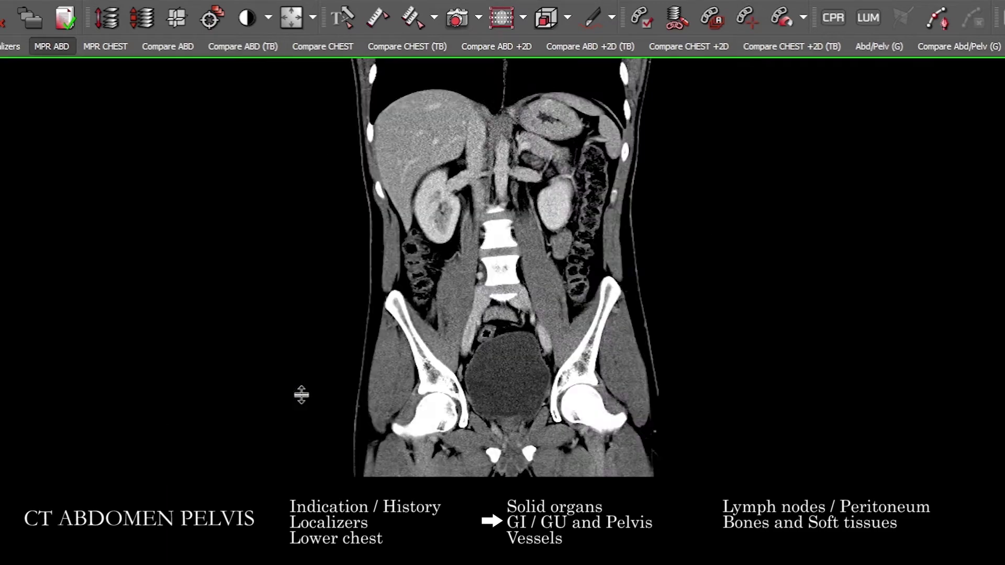
scroll(326, 314, down, 10)
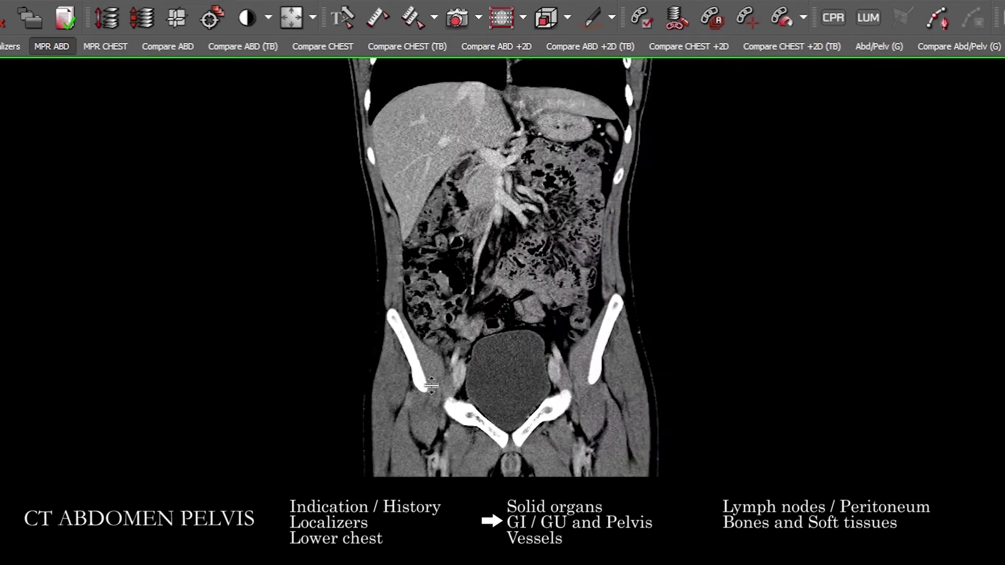
scroll(494, 89, up, 5)
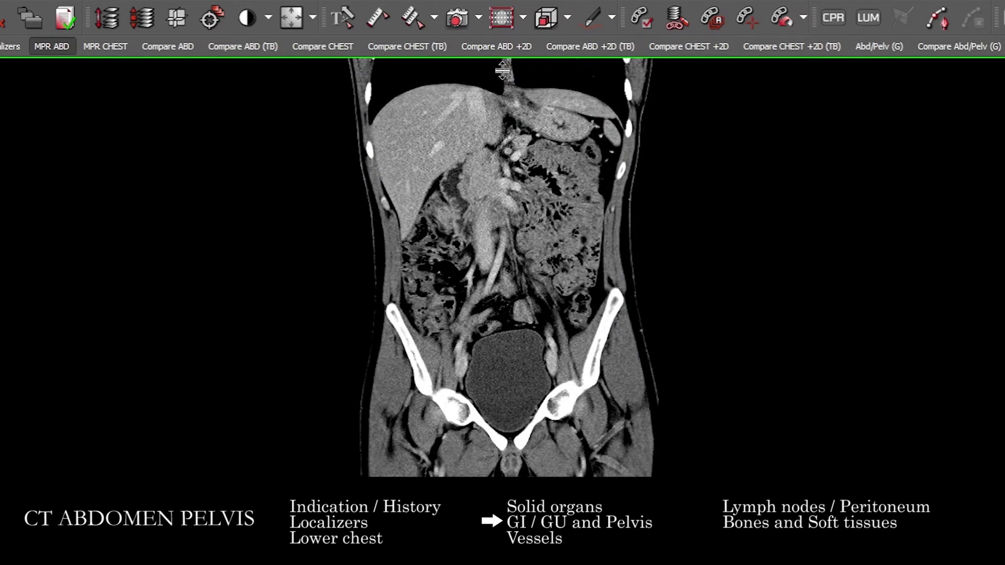
scroll(502, 62, up, 6)
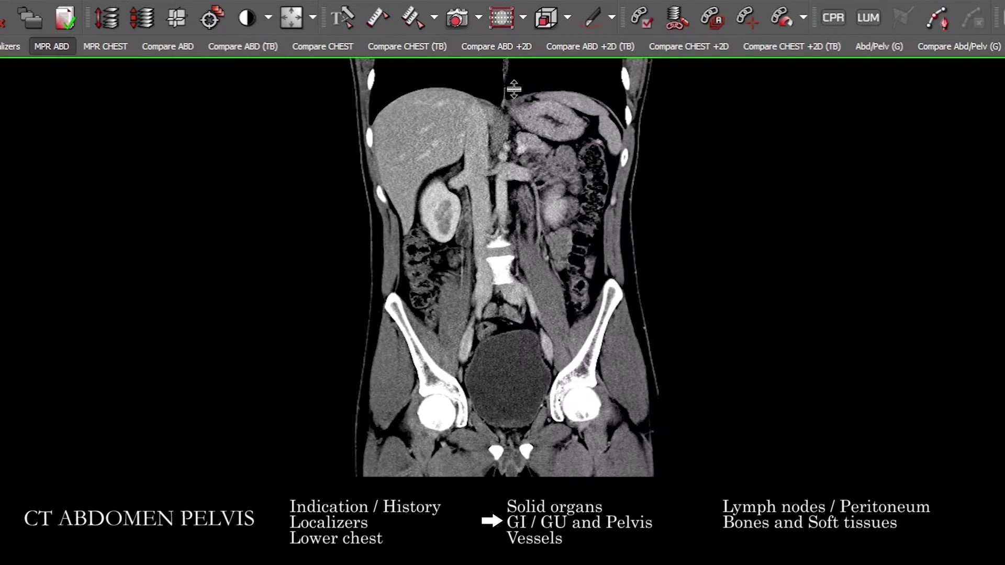
scroll(517, 107, up, 5)
scroll(549, 131, down, 10)
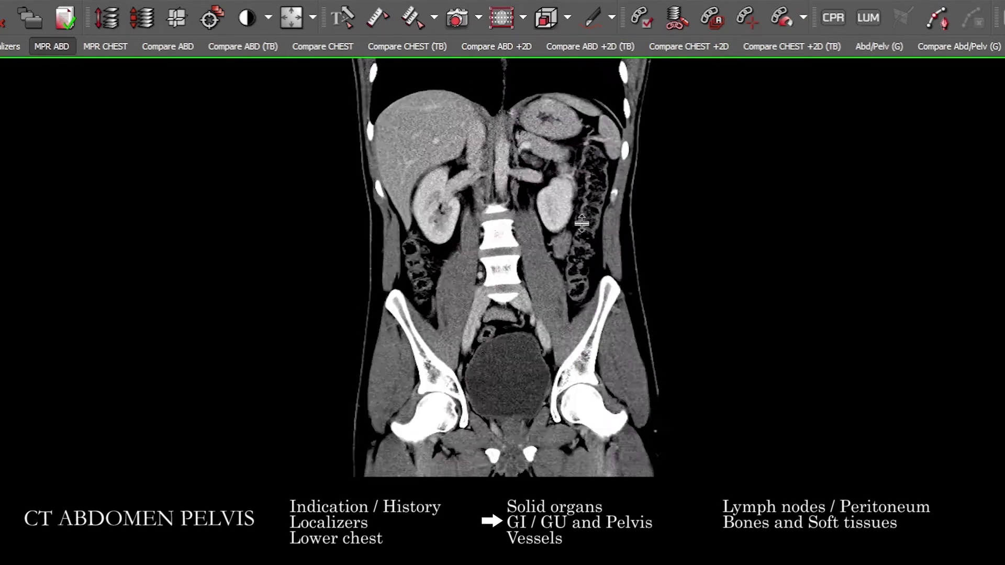
scroll(586, 167, down, 5)
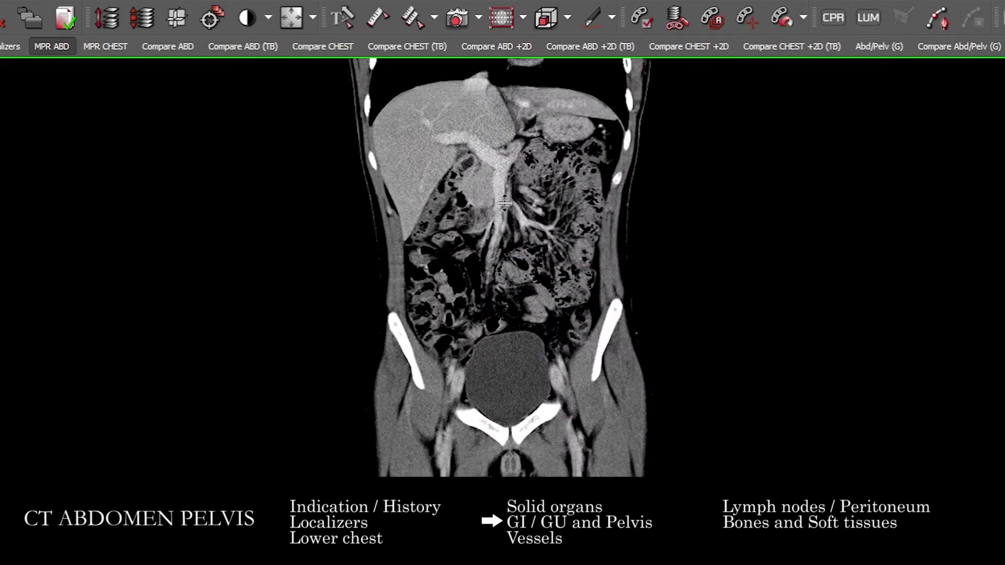
drag(608, 167, 617, 198)
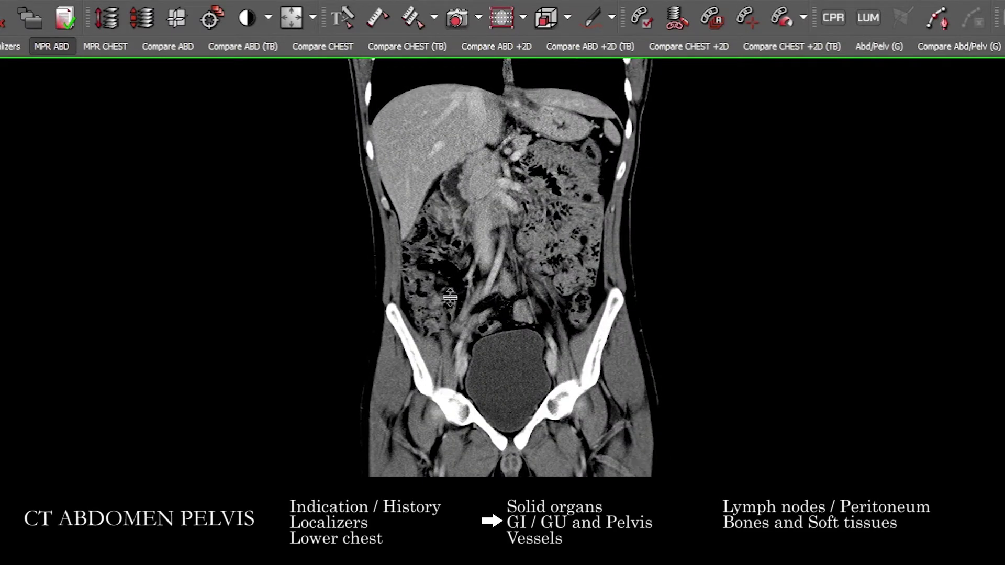
- Scroll the coronal reformat from kidneys and spine forward to liver, gas-filled bowel loops and bladder
scroll(450, 300, up, 5)
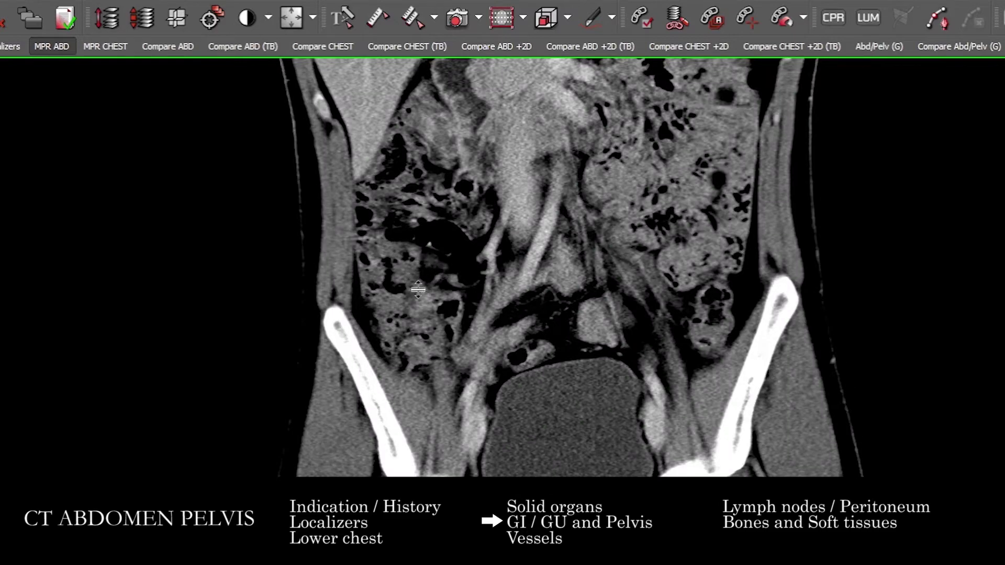
scroll(452, 300, down, 10)
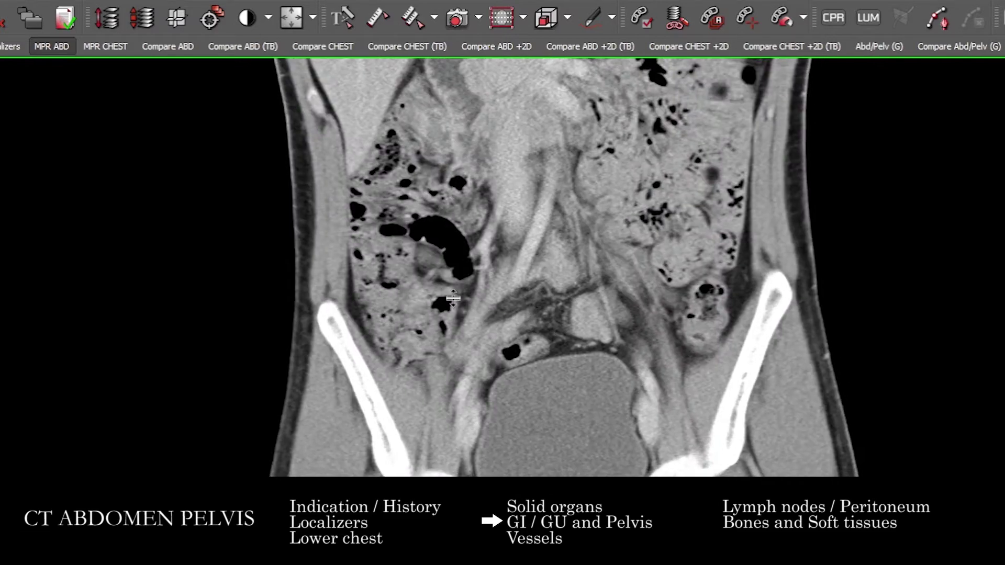
scroll(459, 287, down, 10)
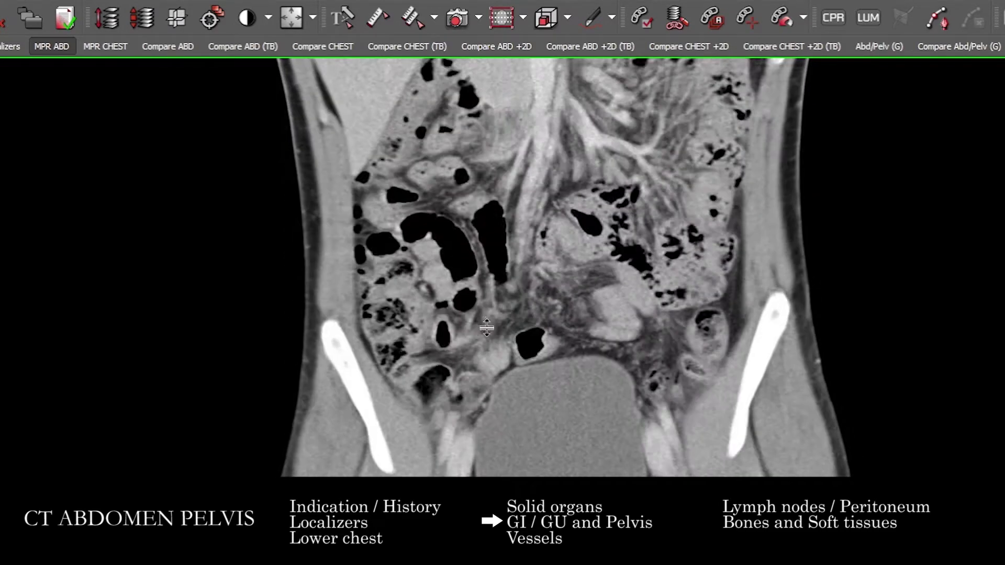
scroll(429, 301, up, 8)
scroll(414, 293, down, 8)
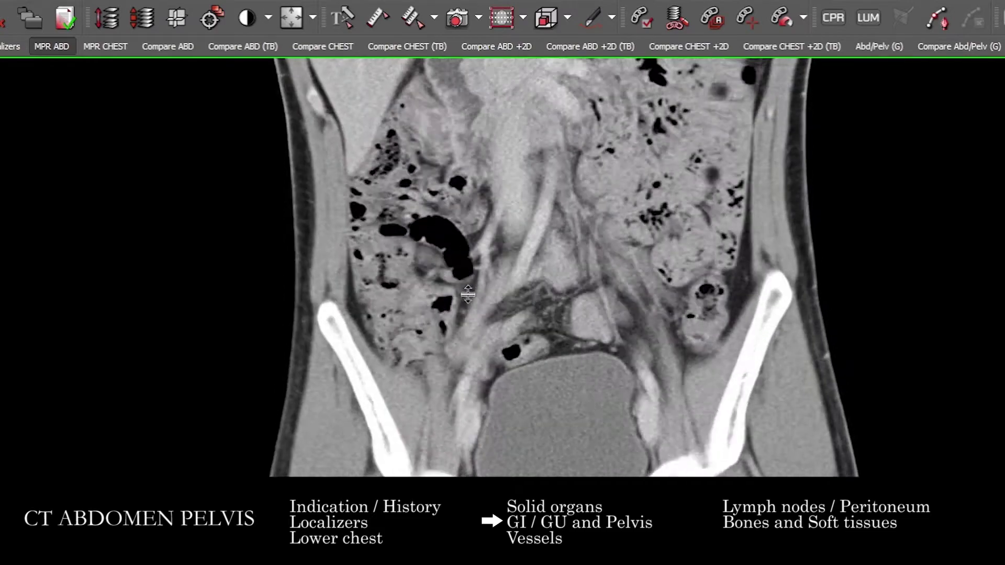
scroll(376, 292, up, 5)
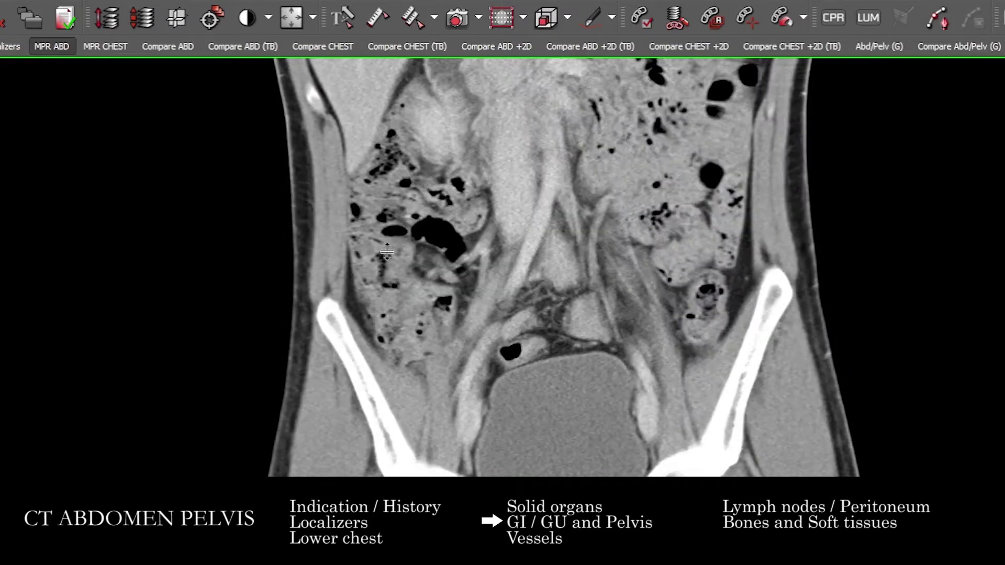
scroll(457, 338, down, 6)
scroll(457, 338, up, 5)
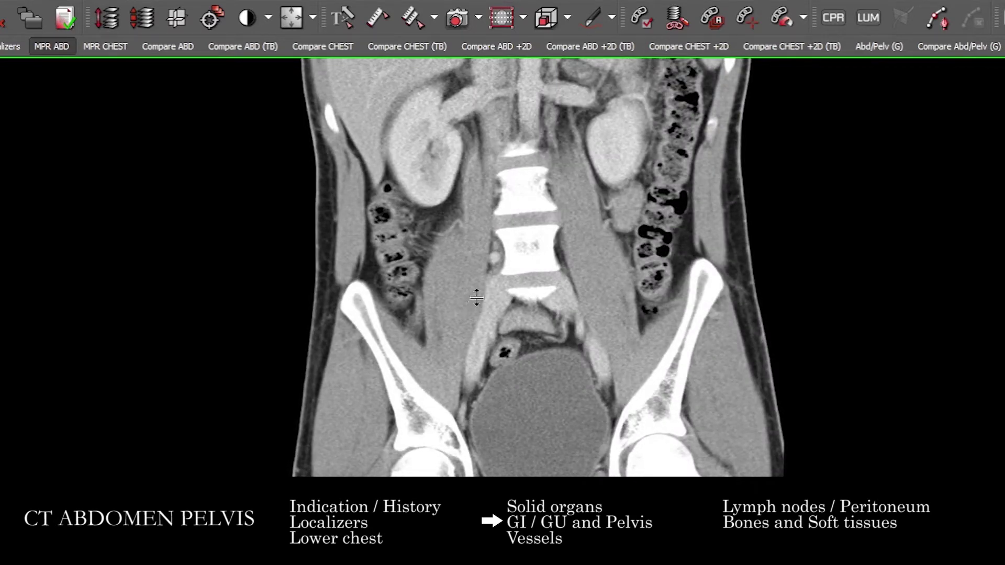
scroll(470, 289, down, 5)
scroll(471, 295, up, 5)
scroll(470, 294, down, 4)
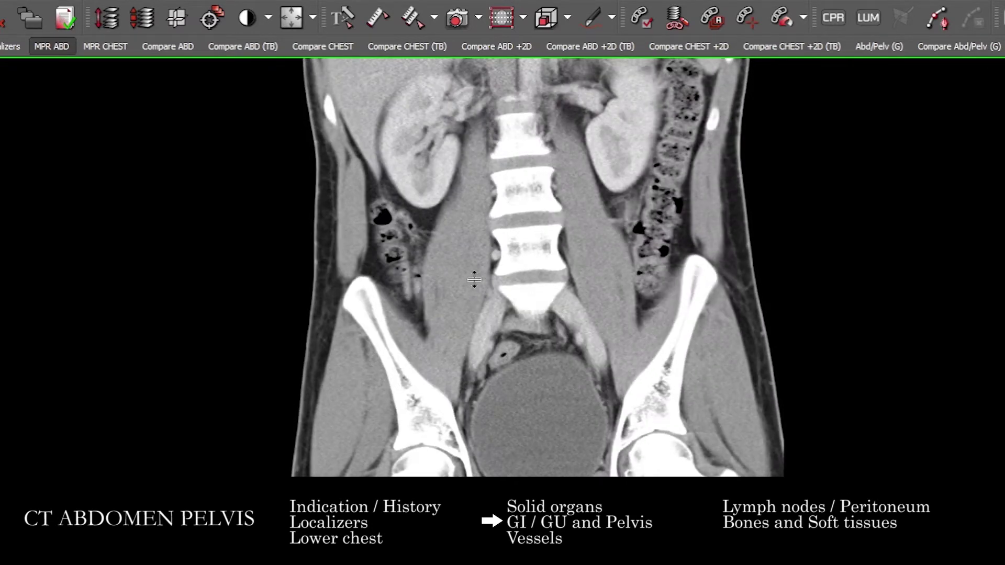
scroll(466, 292, up, 4)
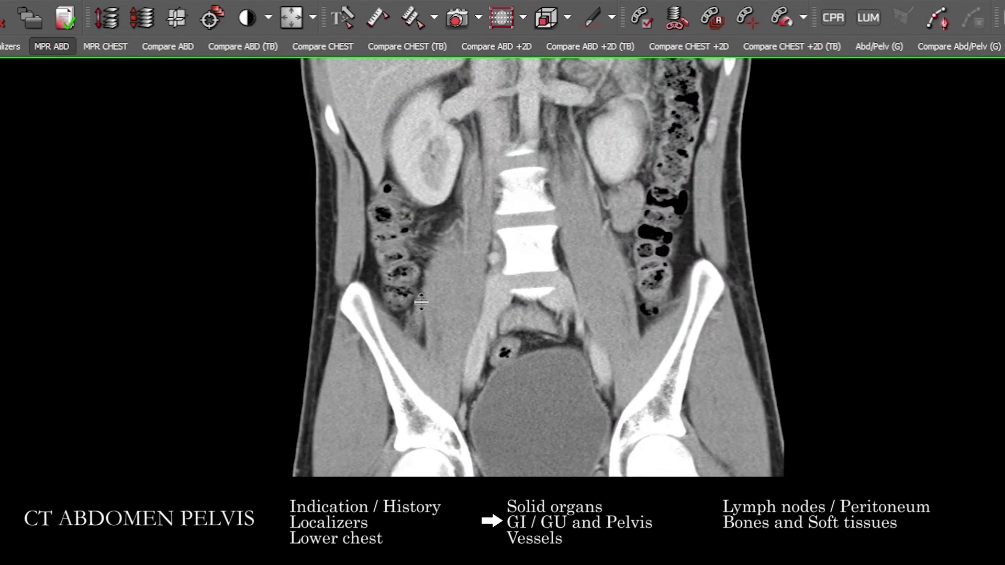
scroll(401, 303, up, 4)
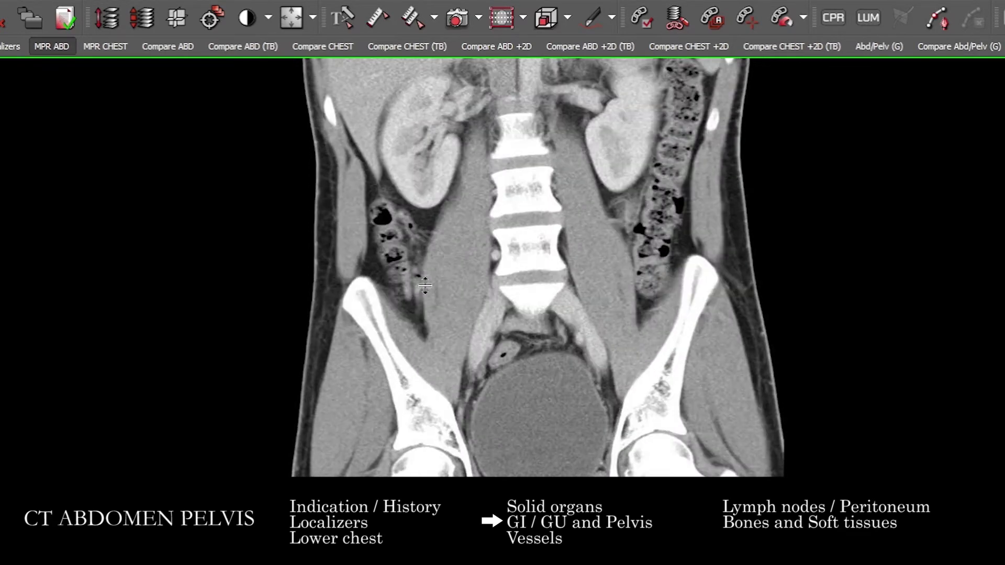
scroll(414, 283, down, 2)
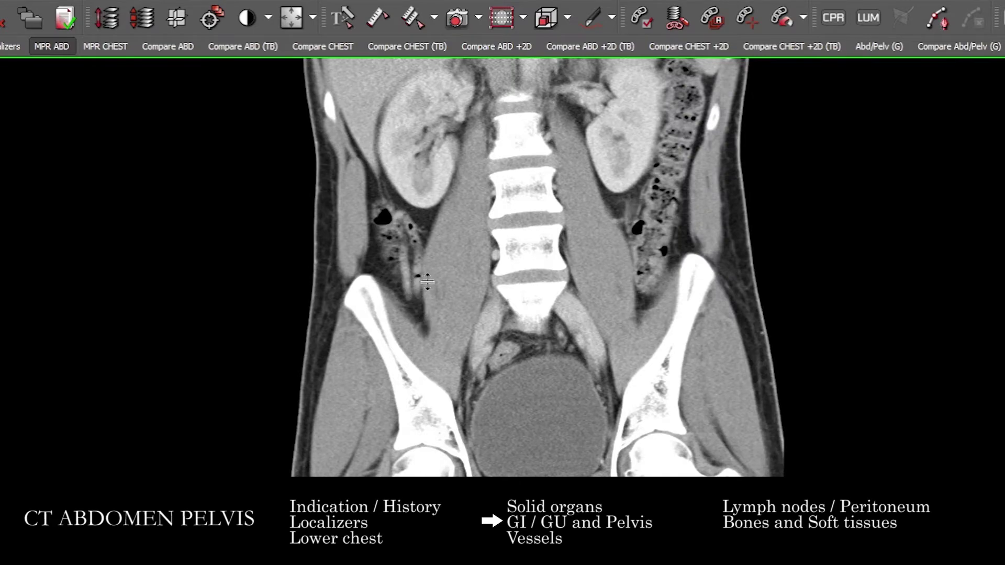
scroll(428, 283, down, 3)
scroll(432, 301, up, 3)
scroll(433, 312, down, 3)
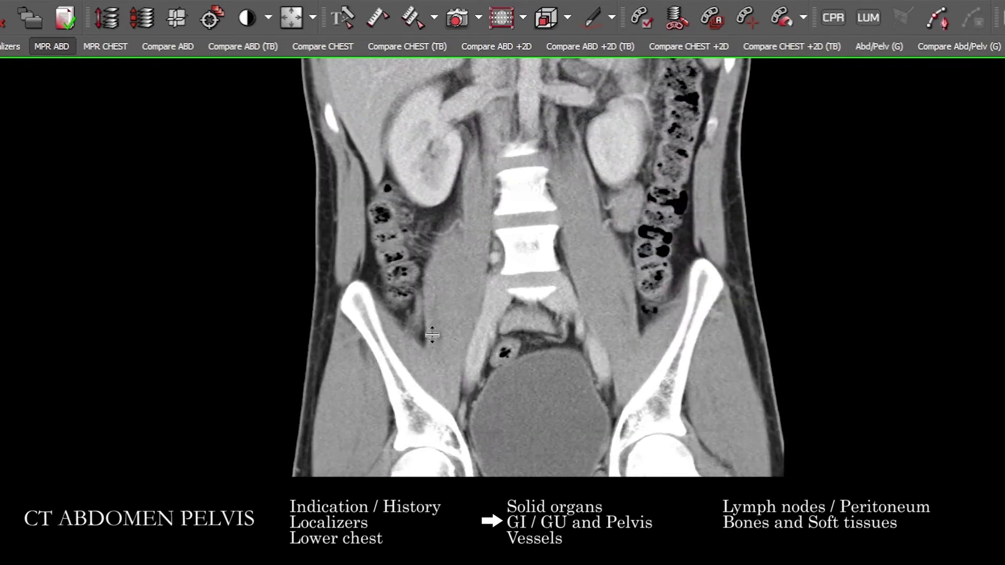
scroll(424, 310, up, 4)
scroll(429, 304, down, 5)
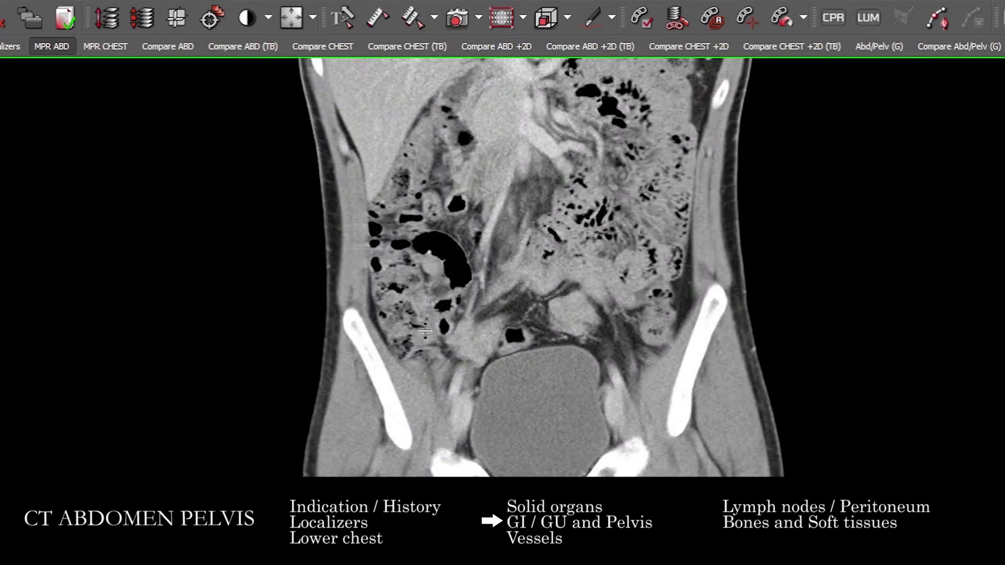
scroll(447, 356, down, 4)
scroll(449, 283, up, 4)
scroll(451, 244, down, 3)
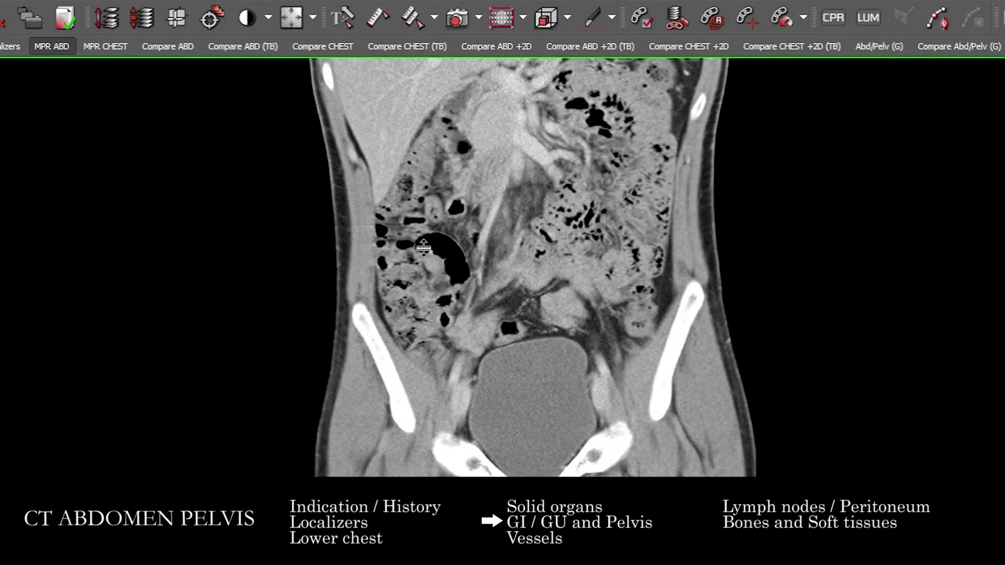
scroll(439, 235, up, 5)
scroll(424, 222, down, 4)
scroll(424, 222, down, 6)
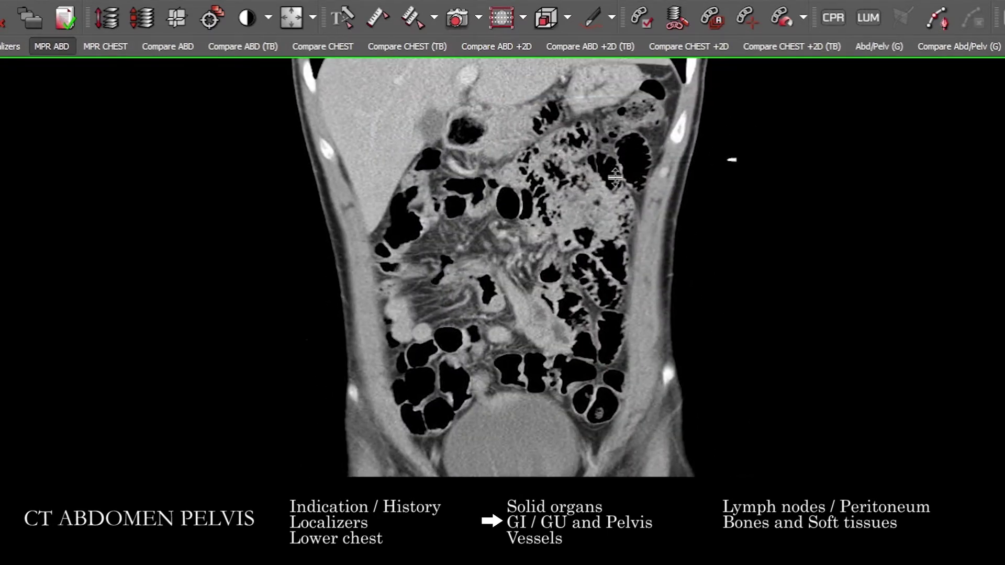
scroll(619, 152, up, 5)
scroll(160, 140, down, 5)
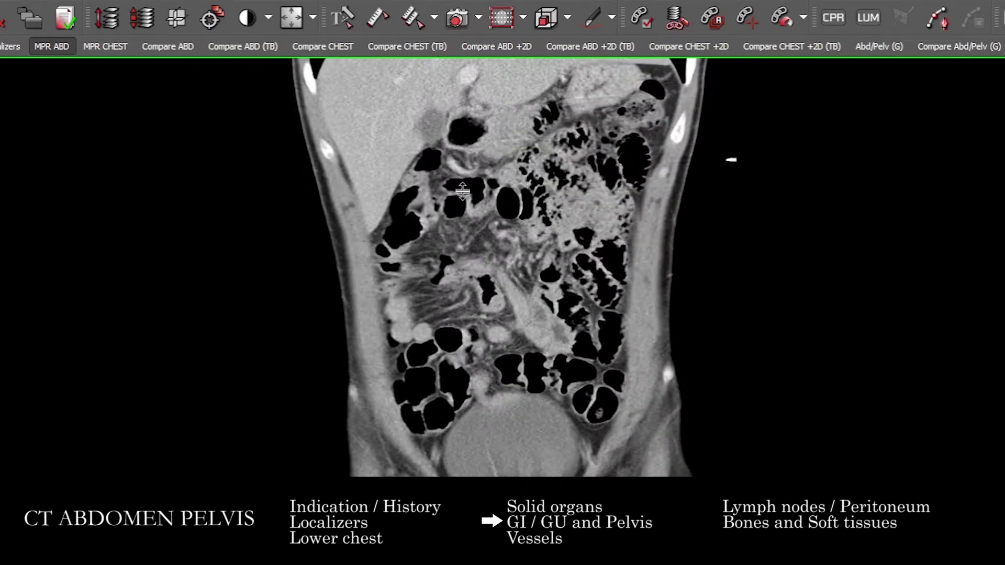
scroll(659, 153, down, 6)
drag(666, 61, 451, 246)
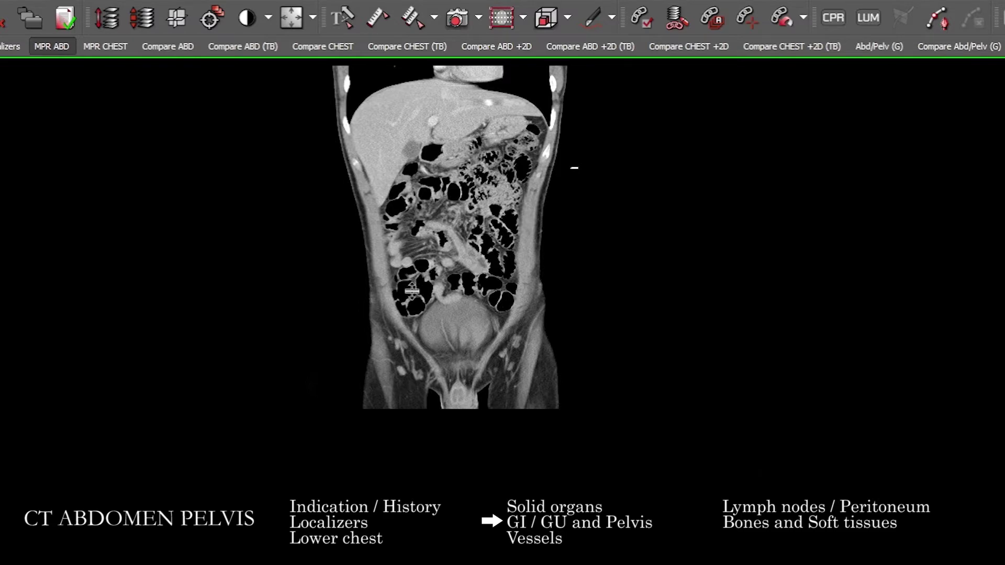
- Page coronal slices forward to the anterior bowel loops, then restore the four-pane MPR layout
drag(403, 287, 553, 172)
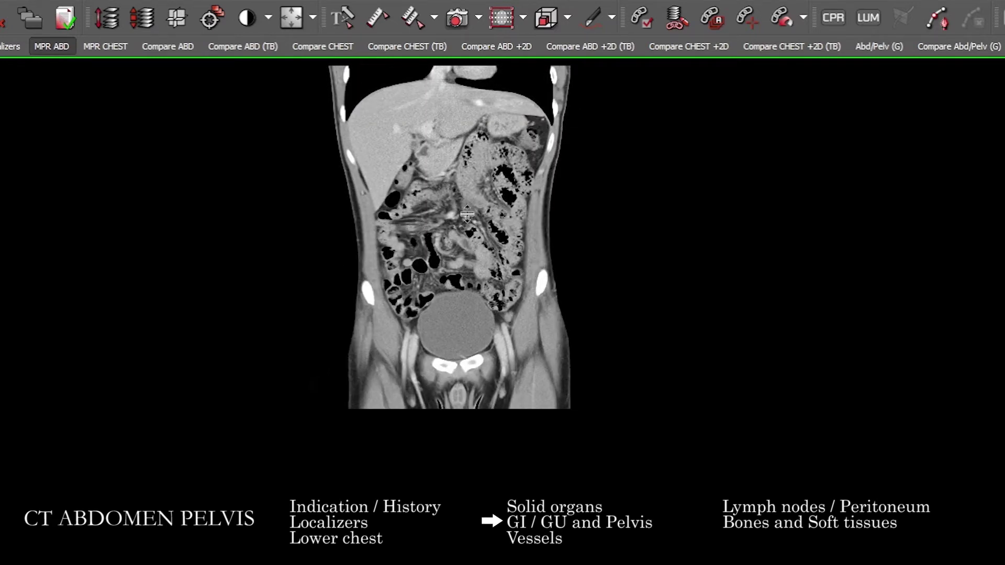
scroll(469, 211, down, 15)
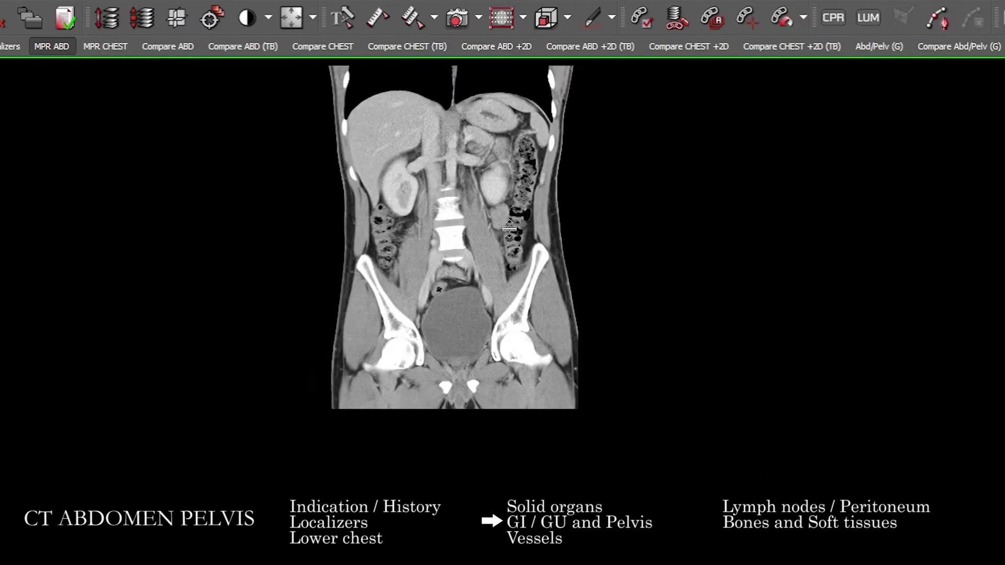
scroll(509, 228, up, 15)
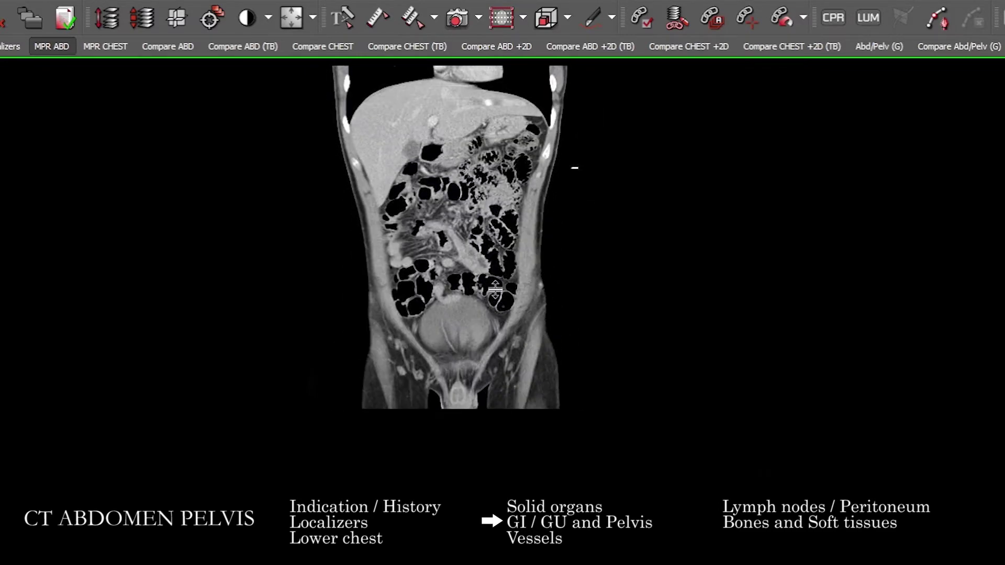
scroll(467, 239, down, 3)
double_click(467, 241)
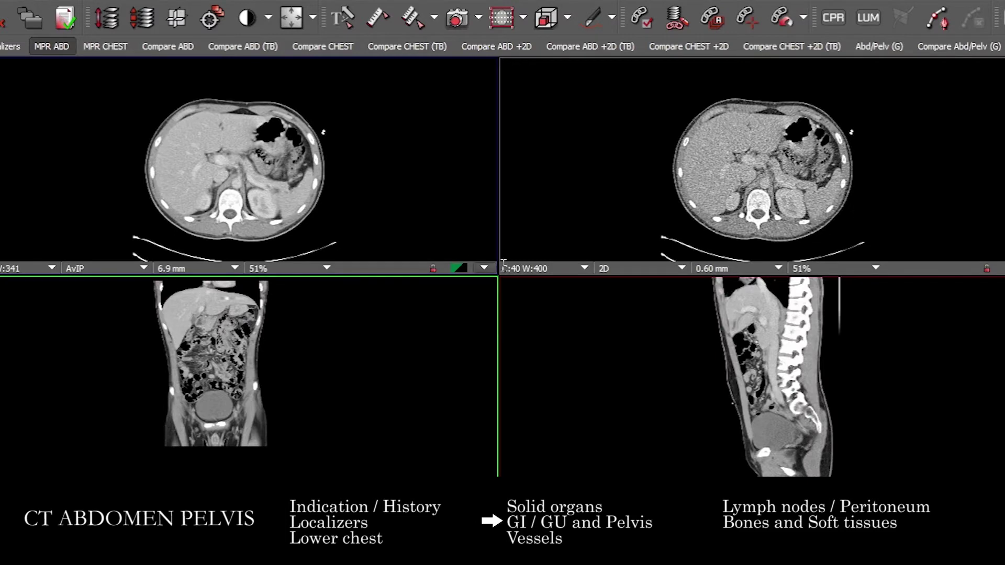
- Maximize the axial view and page through the upper abdominal slices
double_click(309, 180)
scroll(278, 282, up, 10)
scroll(386, 170, down, 20)
scroll(534, 283, down, 20)
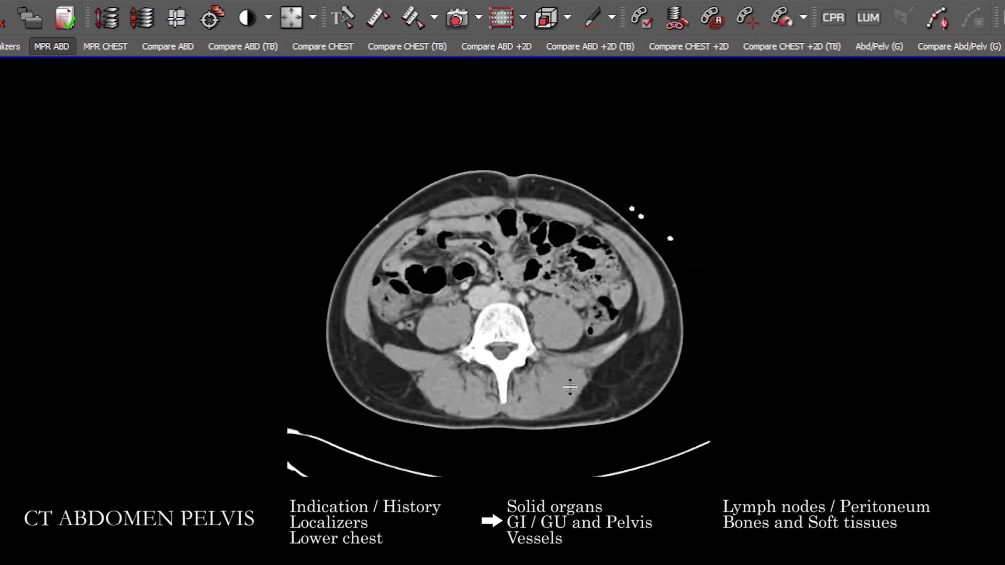
scroll(550, 267, up, 5)
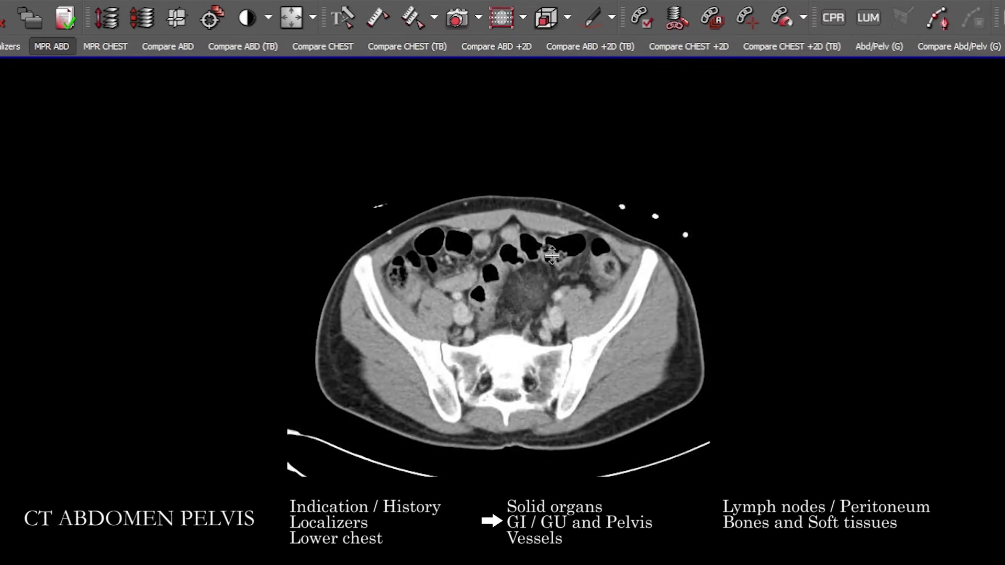
- Restore four panes and scroll down to the iliac wings with pelvic bowel loops
double_click(550, 267)
scroll(868, 410, down, 6)
scroll(868, 410, down, 15)
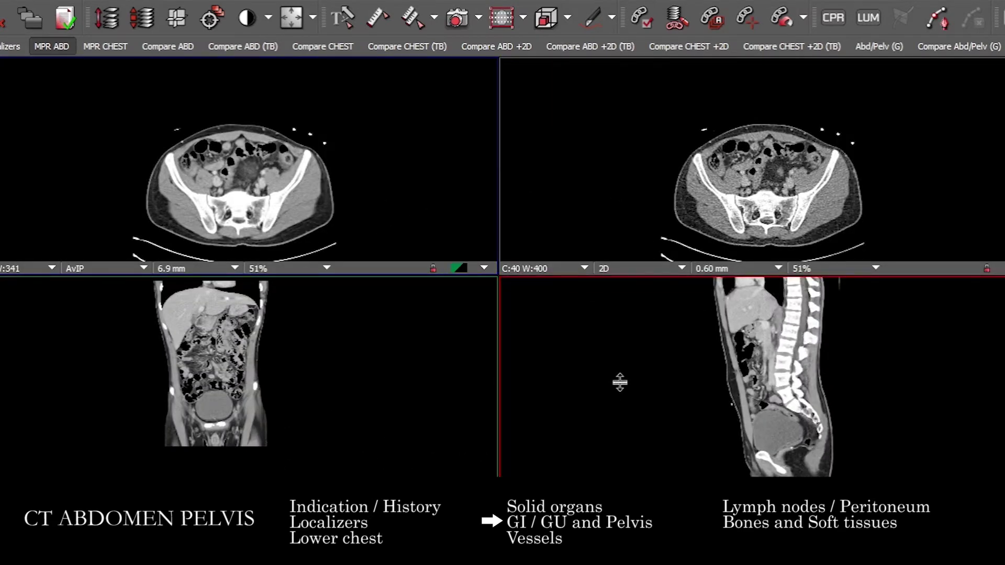
scroll(806, 435, down, 12)
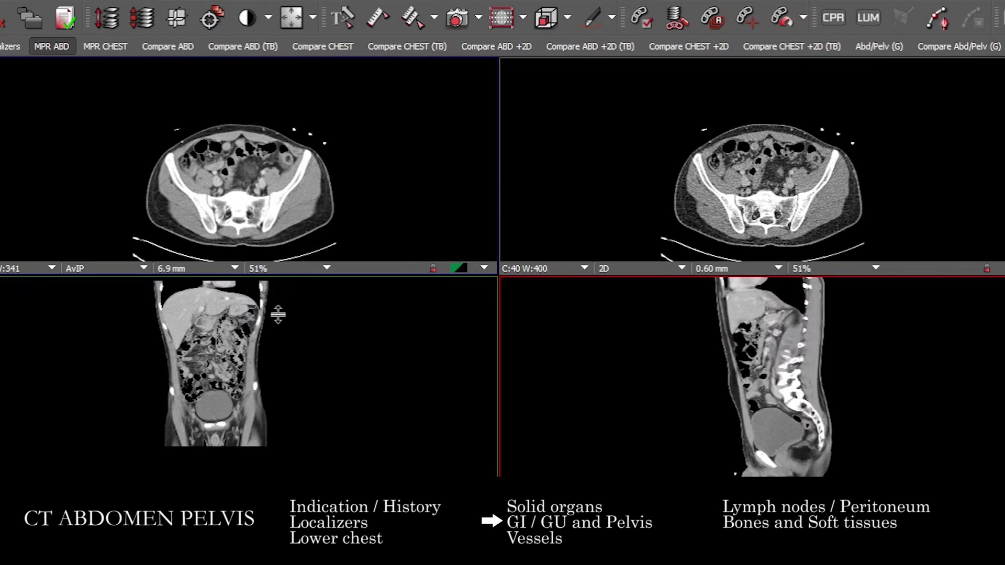
scroll(283, 328, down, 5)
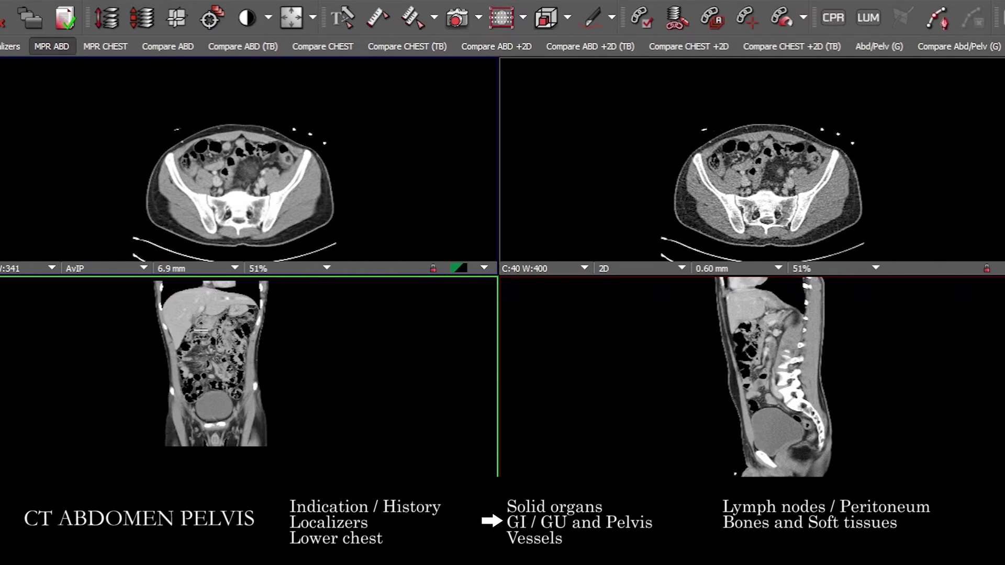
- Maximize the sagittal view, page through lateral bowel and bladder slices to the midline spine, then restore 2x2
double_click(886, 419)
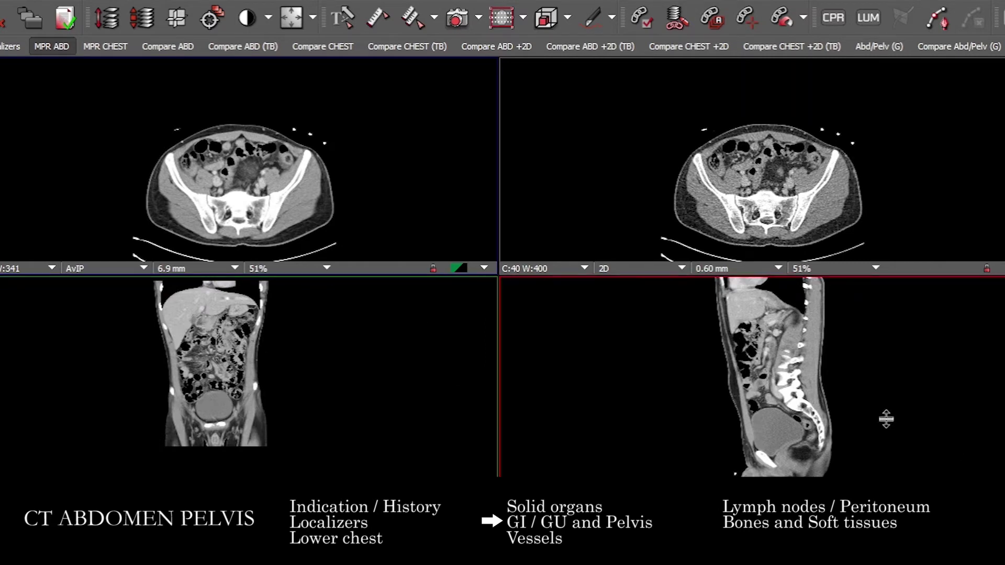
scroll(555, 304, down, 6)
scroll(566, 290, down, 4)
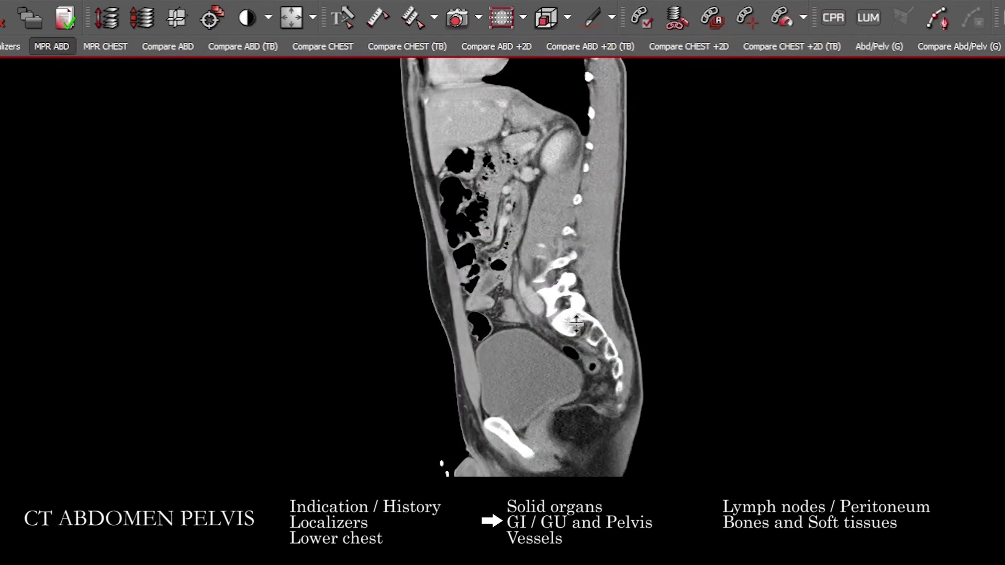
scroll(609, 396, down, 3)
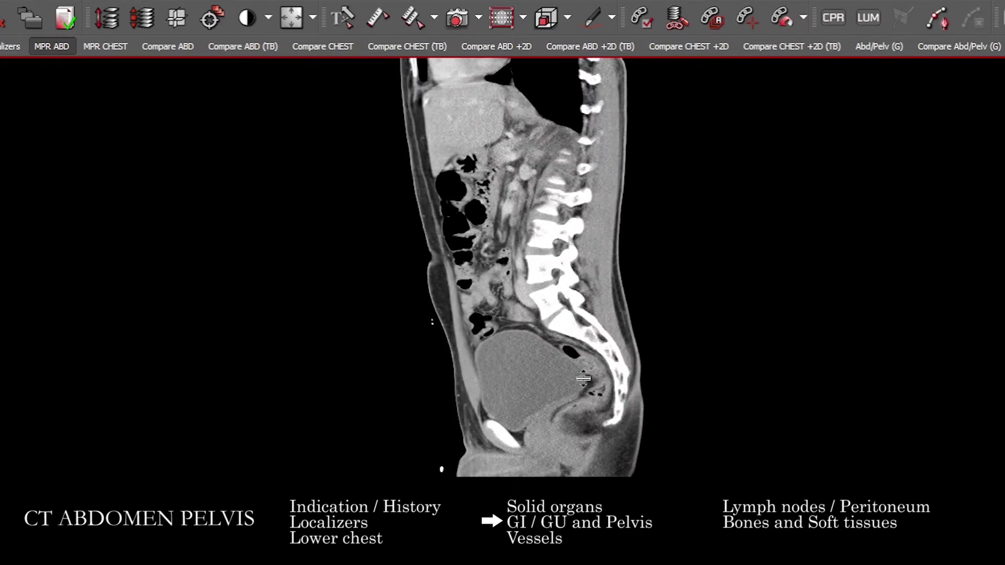
scroll(576, 411, down, 4)
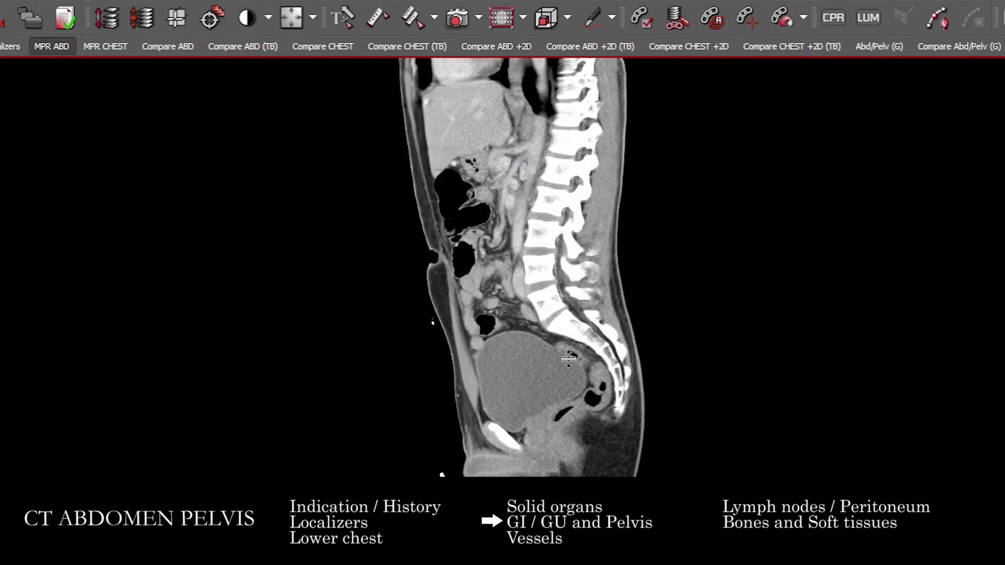
drag(623, 404, 636, 462)
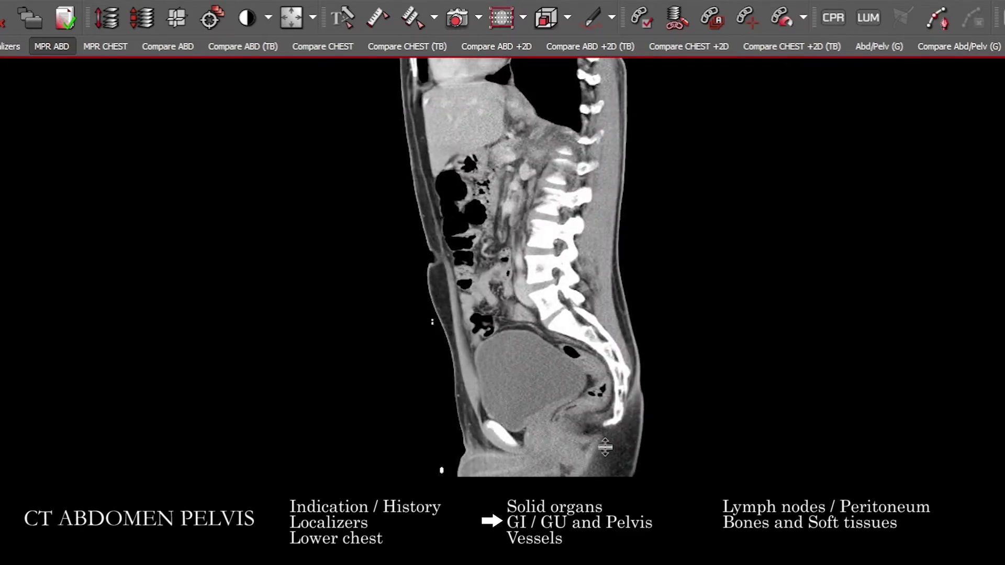
scroll(627, 390, down, 2)
mouse_move(628, 391)
mouse_down()
mouse_move(639, 399)
mouse_move(639, 377)
mouse_up()
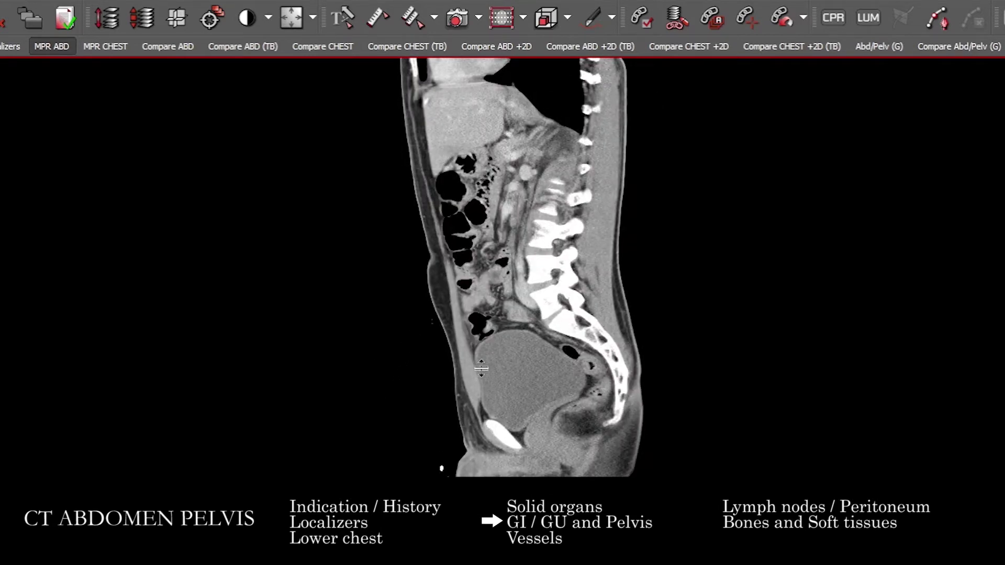
drag(573, 386, 577, 358)
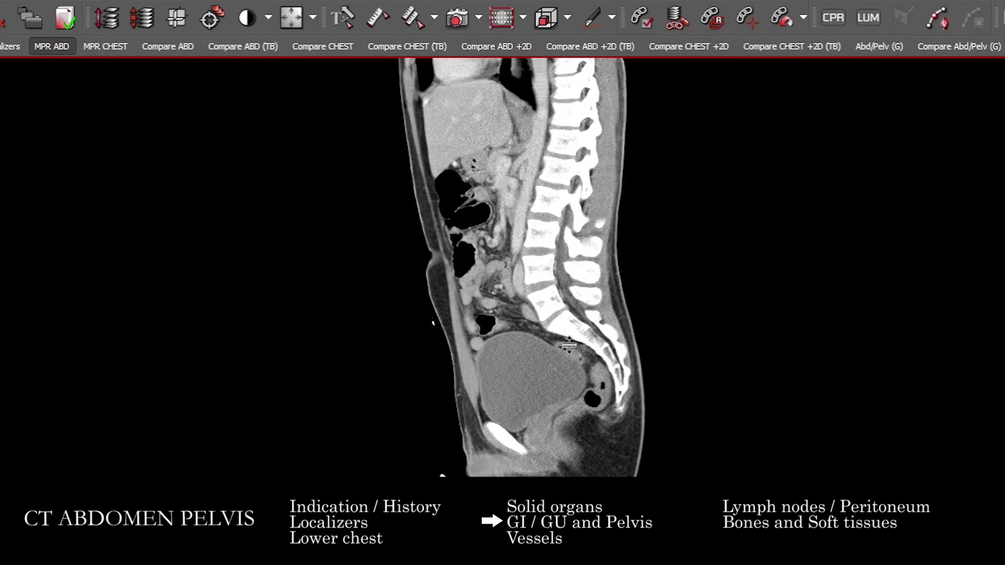
double_click(576, 325)
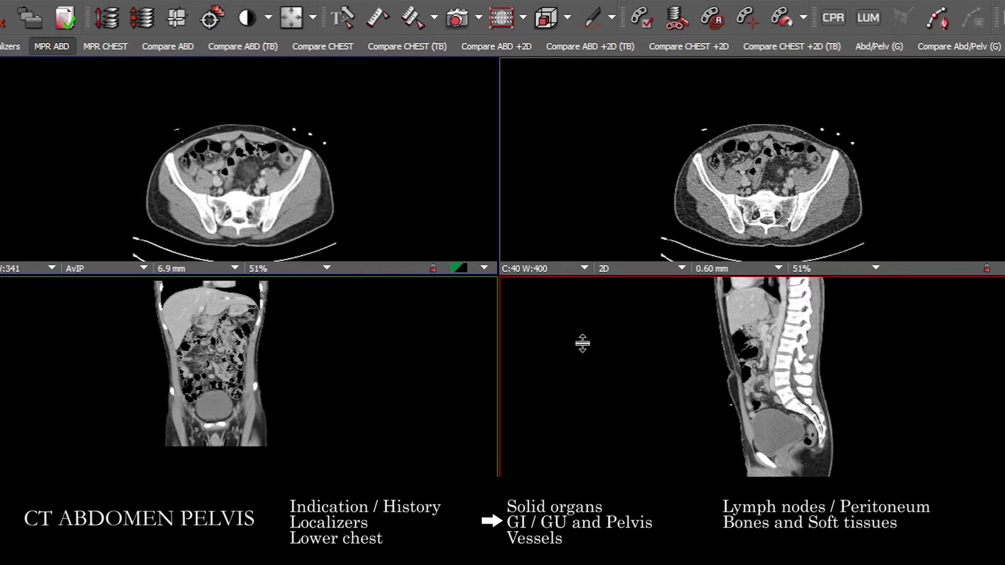
double_click(160, 322)
- Page the full-screen coronal view through pelvic bones, aorta, renal hila and anterior abdomen, then restore four views
drag(323, 285, 532, 94)
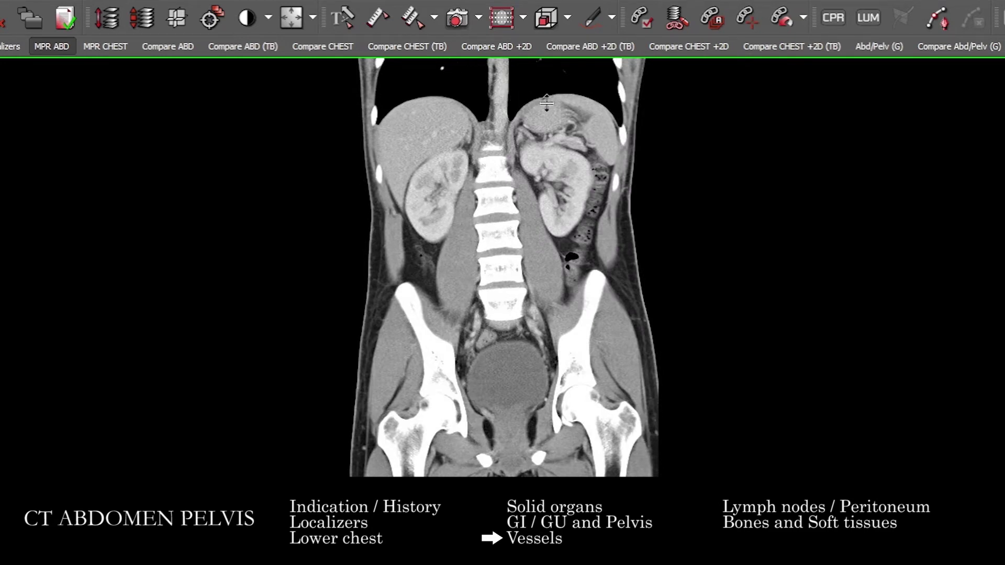
drag(532, 134, 512, 105)
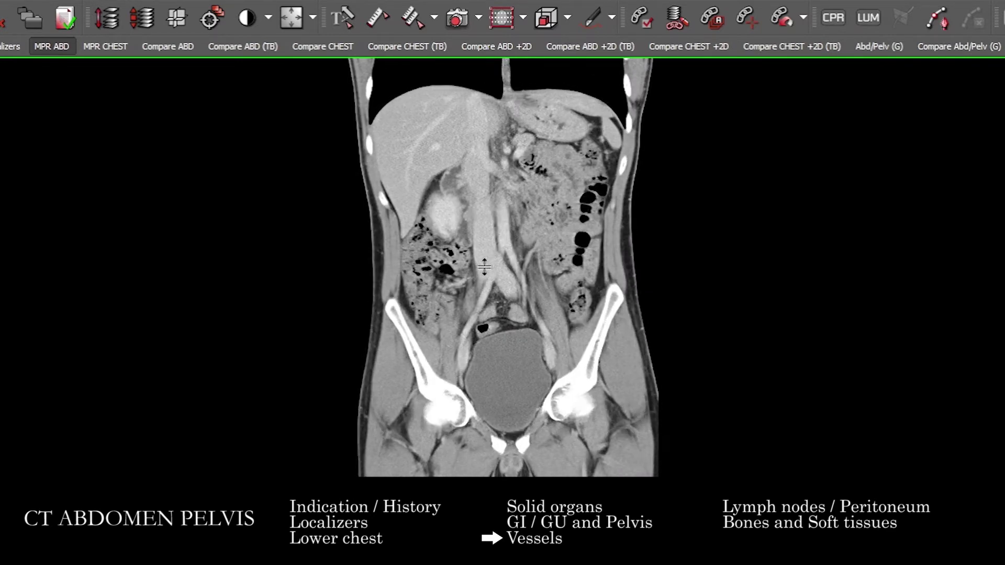
drag(491, 294, 481, 371)
drag(451, 420, 512, 187)
double_click(512, 187)
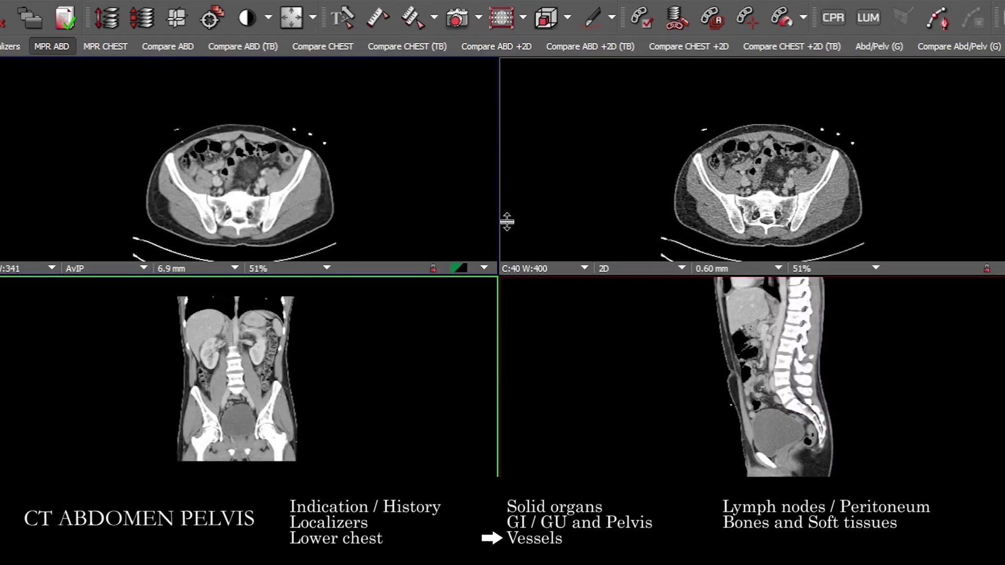
- Maximize the sagittal view, step through neighbouring slices, and return to the four-view layout
double_click(538, 285)
drag(538, 285, 529, 167)
double_click(525, 168)
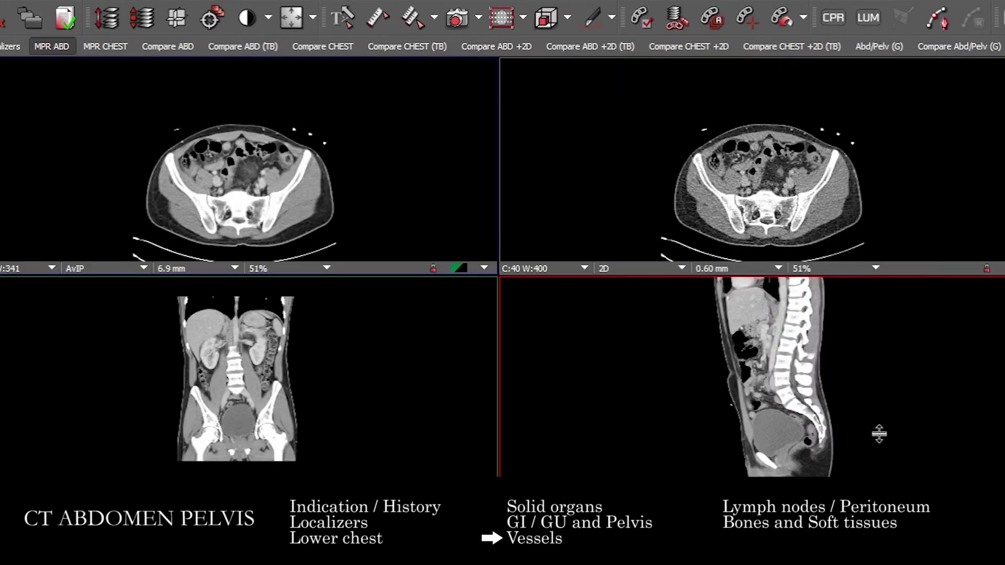
- Maximize the axial view, page from pelvis to kidneys and thighs to bladder, then restore four views
click(289, 201)
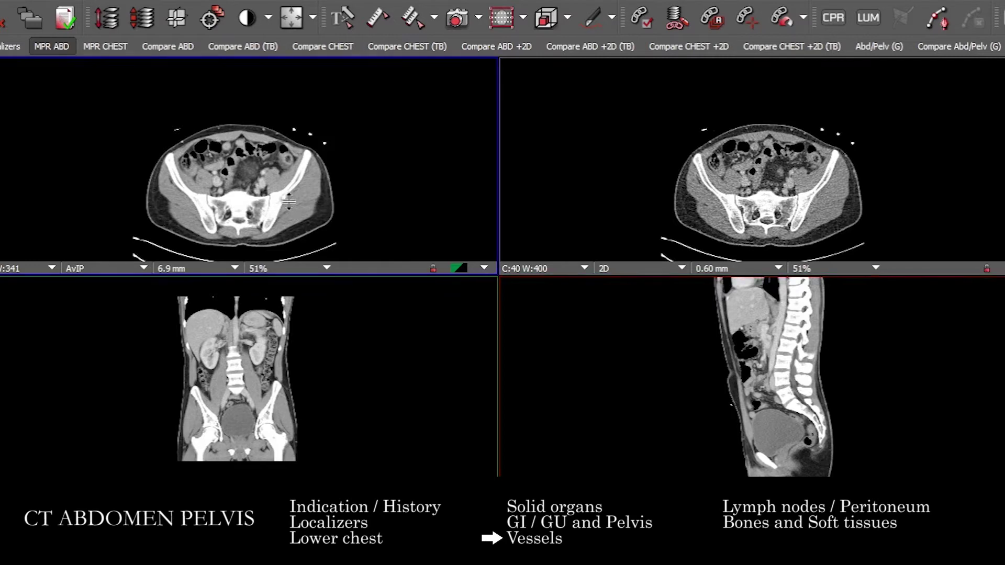
double_click(335, 252)
drag(335, 253, 440, 388)
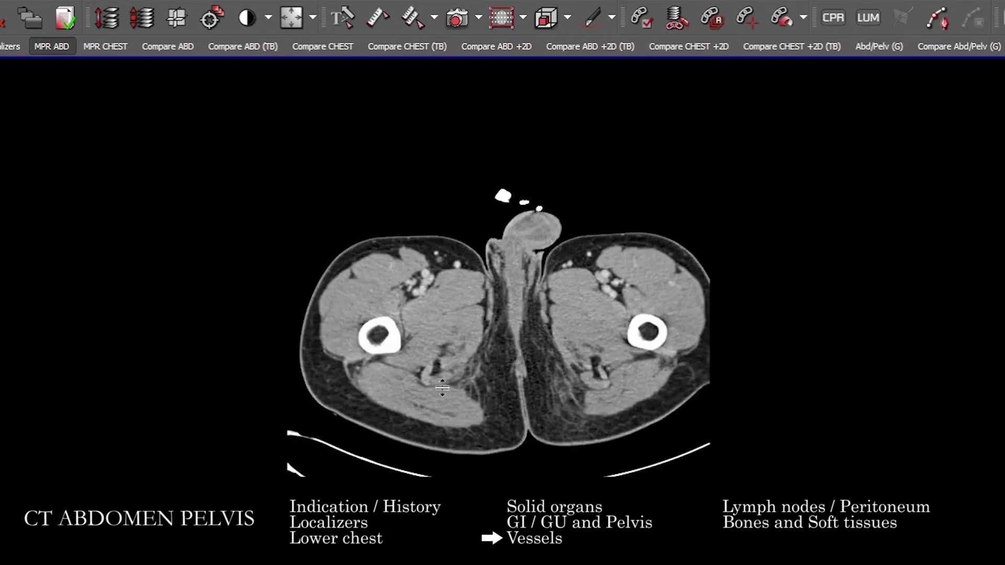
drag(483, 463, 511, 407)
double_click(511, 406)
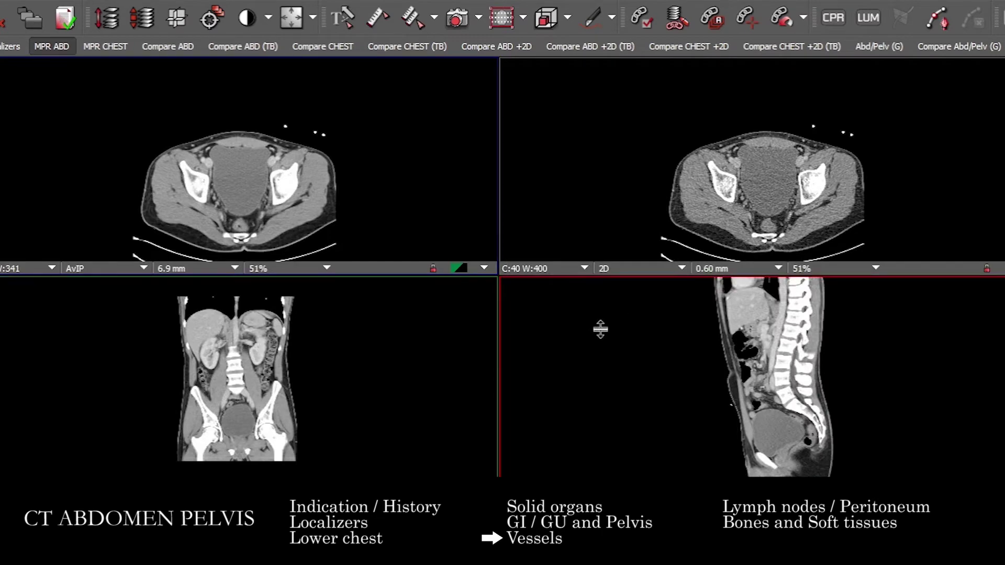
double_click(202, 360)
- Page the full-screen coronal view to a slice through both kidneys, lumbar spine and bladder
drag(366, 330, 453, 377)
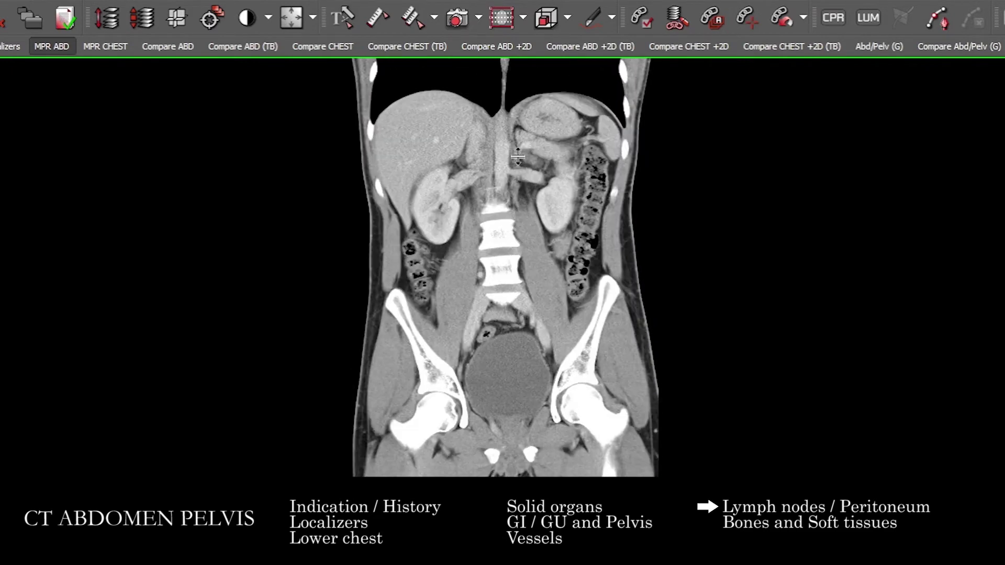
- Sweep coronal slices from anterior bowel loops back to the bladder-and-kidney level, then restore four views
drag(537, 204, 523, 232)
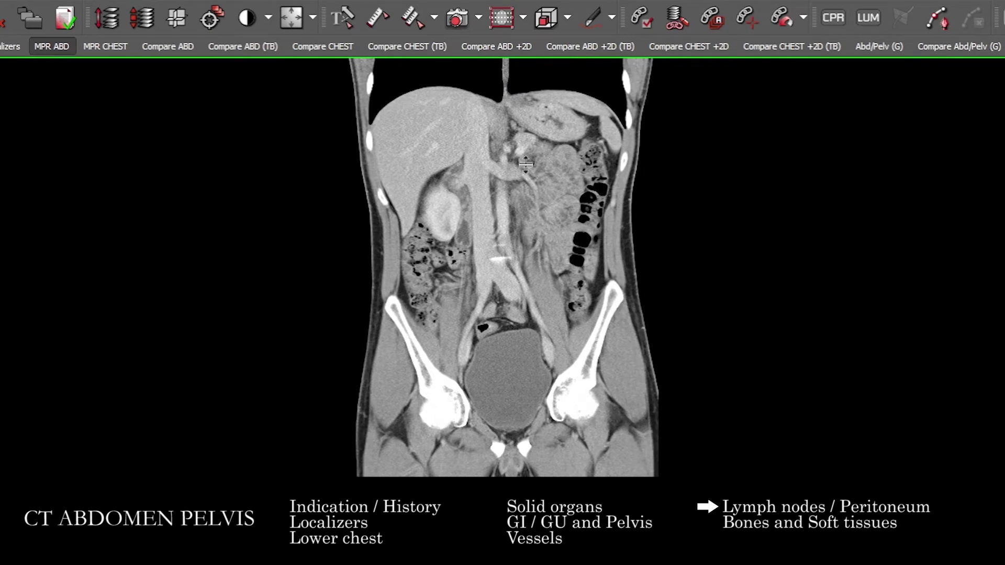
drag(518, 255, 485, 465)
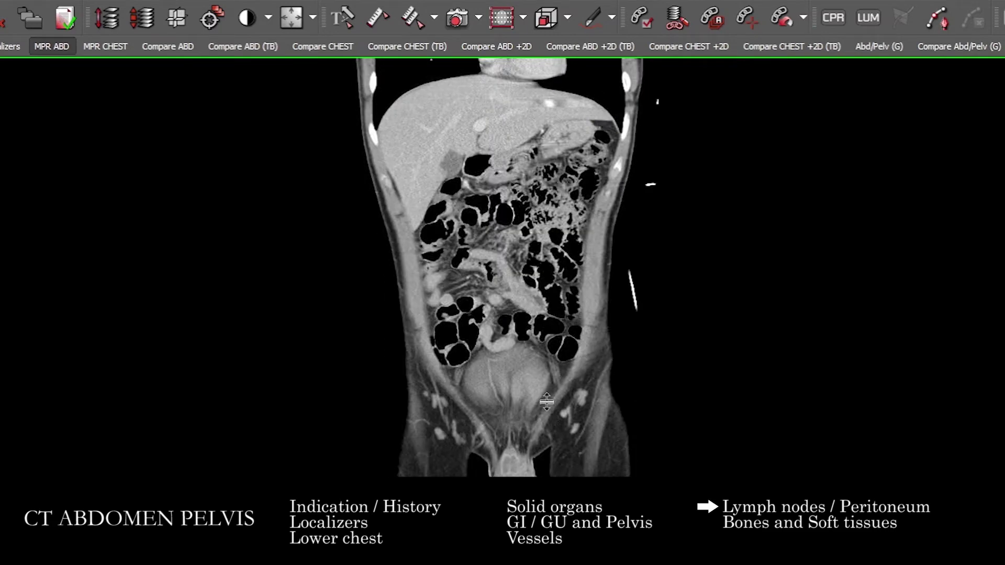
drag(571, 429, 502, 378)
double_click(502, 378)
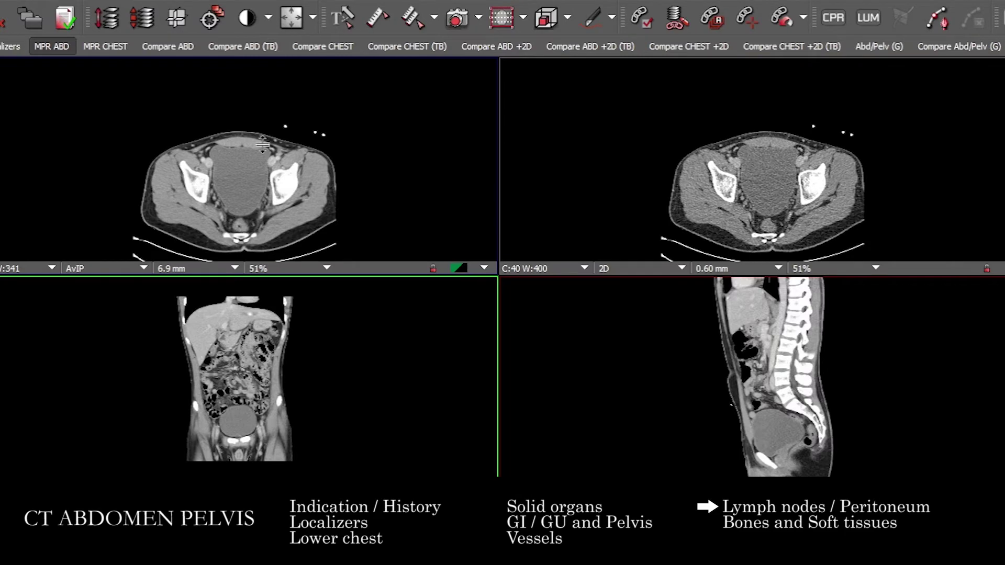
- Maximize the axial series, page up to heart level, then down past the liver dome to the bladder
double_click(279, 173)
scroll(280, 173, up, 20)
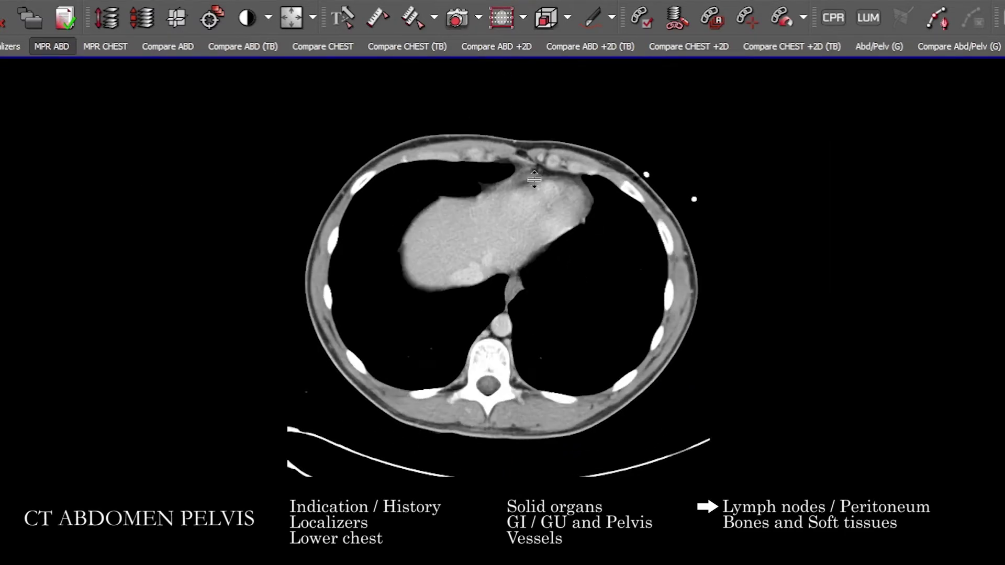
drag(562, 289, 520, 167)
drag(501, 213, 528, 310)
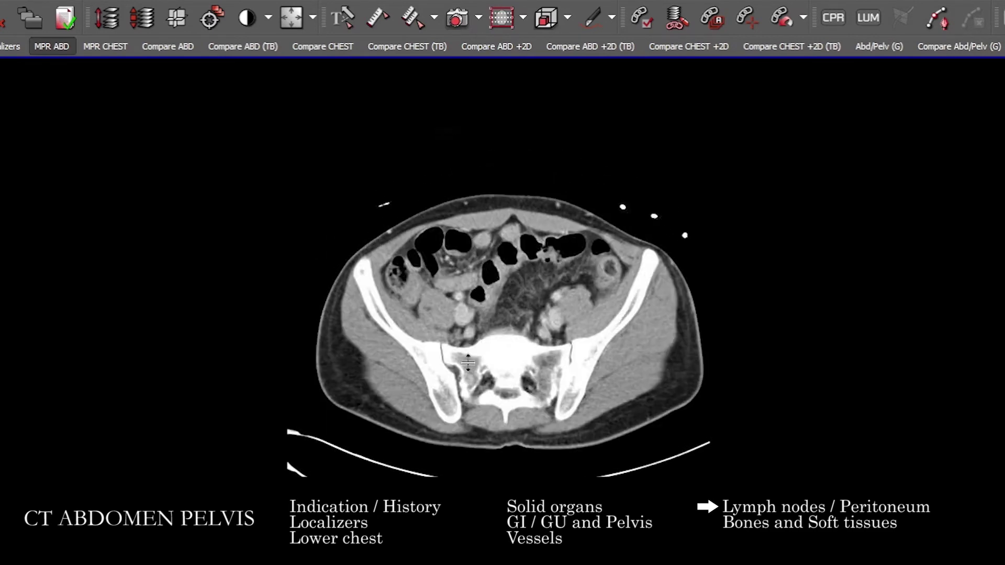
drag(468, 362, 452, 377)
drag(461, 421, 537, 320)
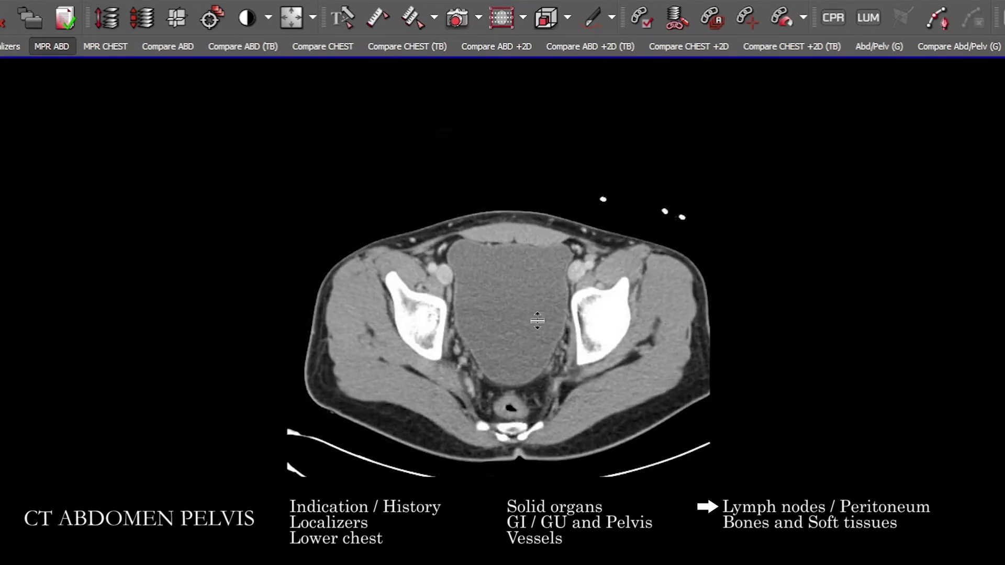
- Page axial slices from the lumbar level down through the kidneys into the pelvis, then restore four views
drag(542, 356, 543, 275)
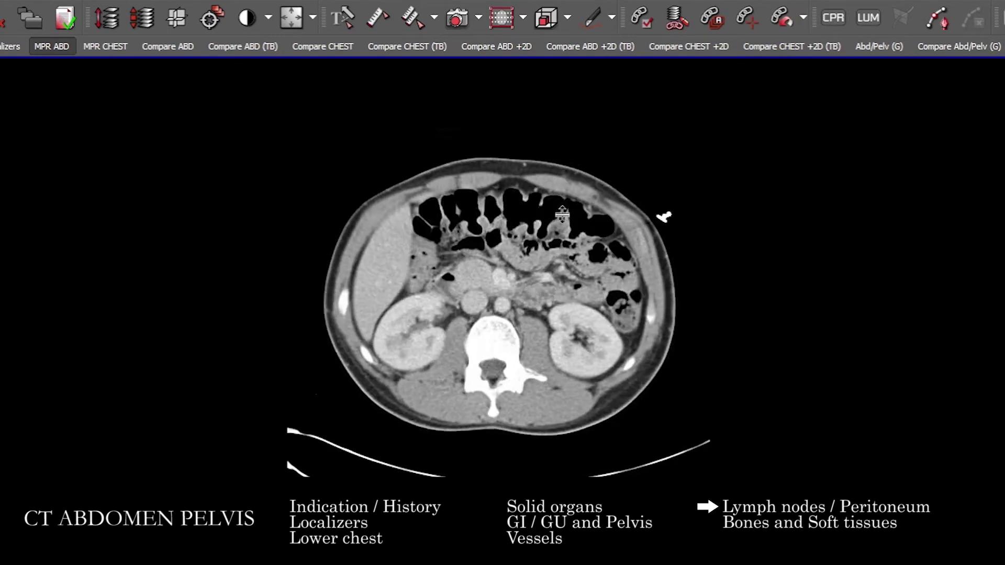
drag(563, 214, 582, 315)
drag(550, 212, 593, 417)
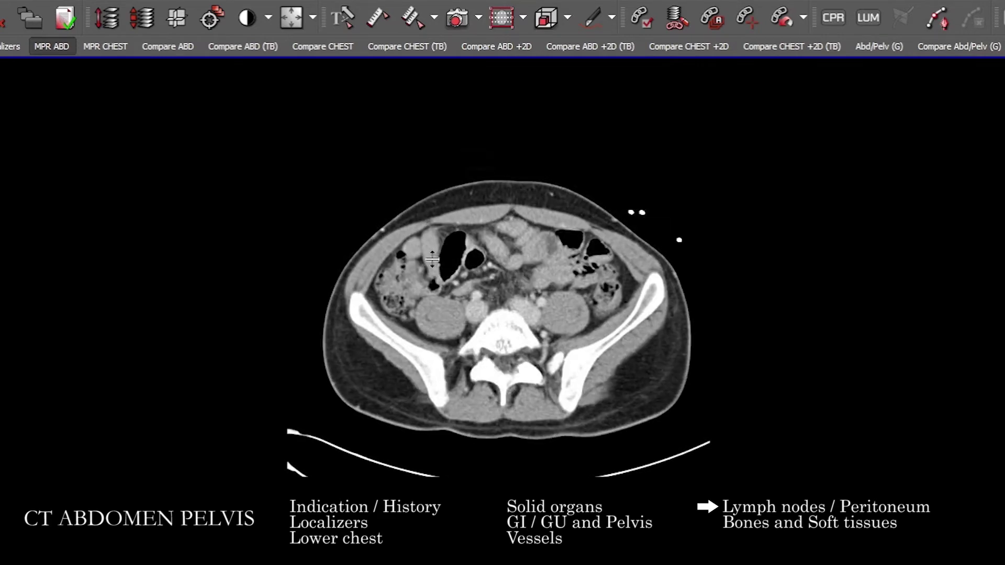
drag(493, 339, 618, 421)
double_click(618, 421)
- Maximize the coronal view, sweep its slices front to back and forth, then restore four views
double_click(195, 355)
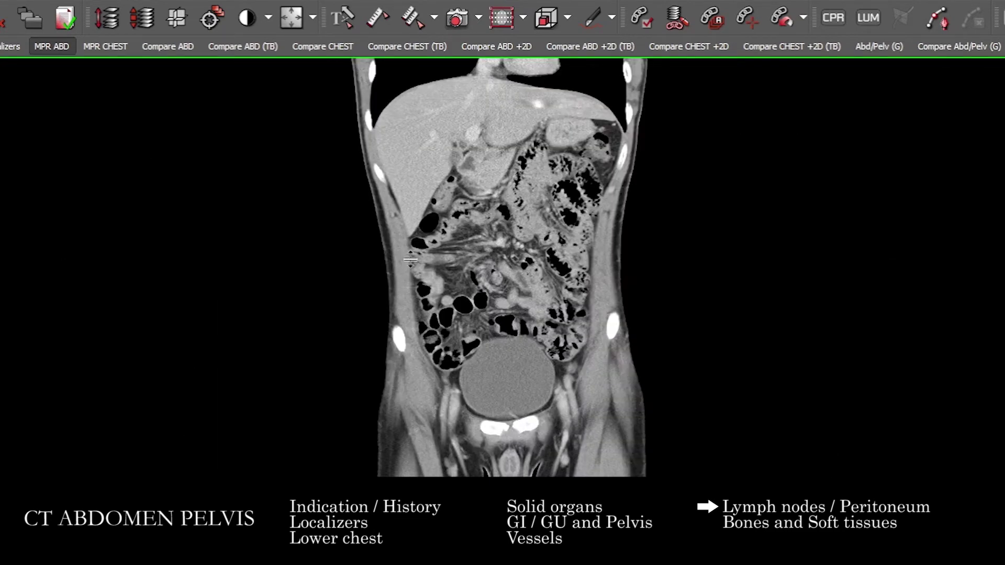
drag(417, 256, 511, 183)
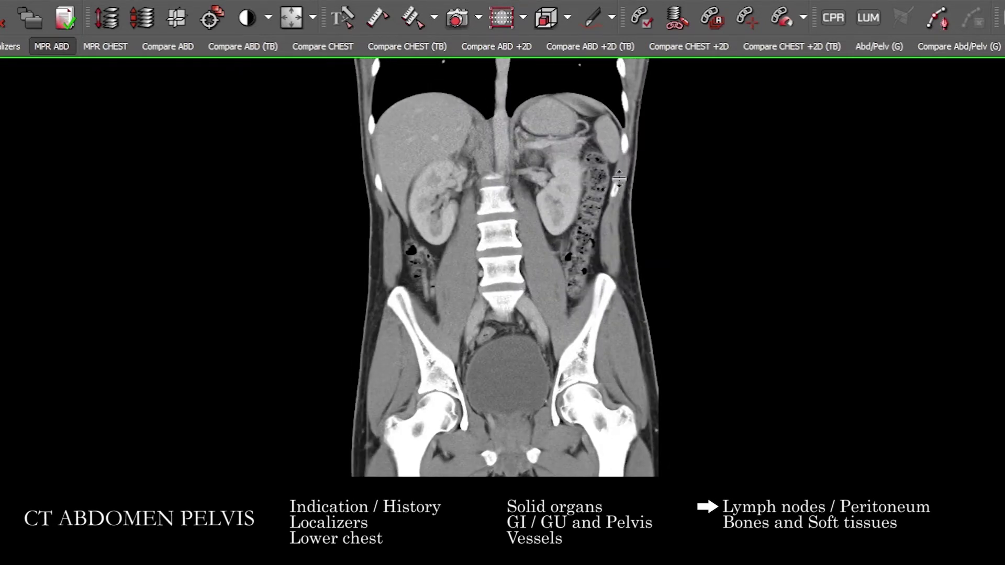
scroll(607, 241, down, 10)
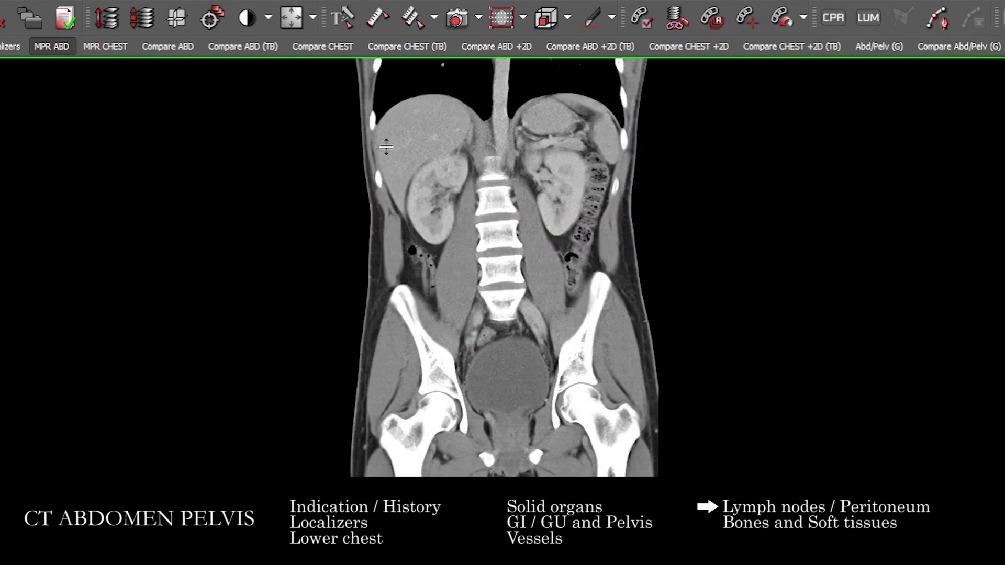
scroll(534, 184, up, 10)
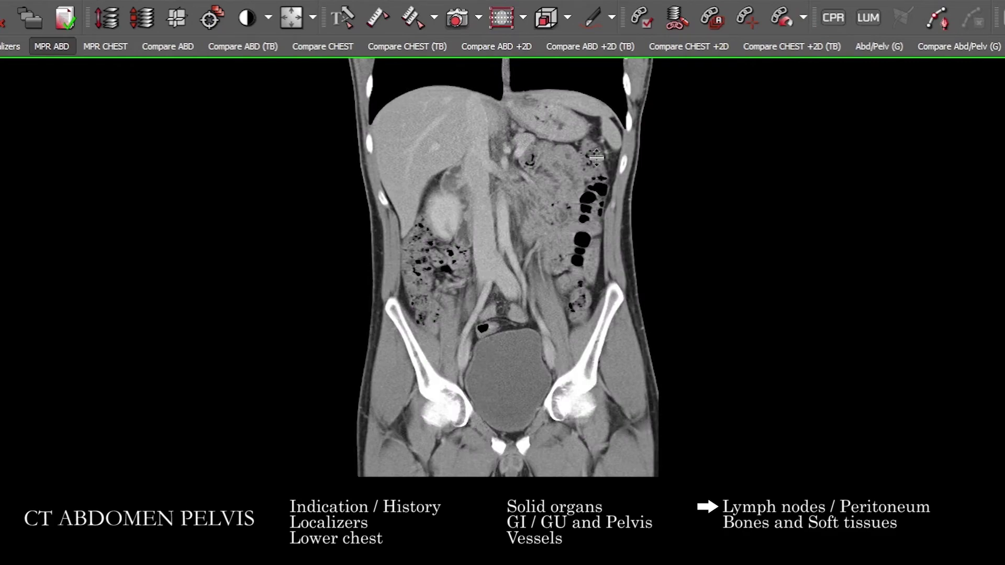
scroll(473, 172, up, 10)
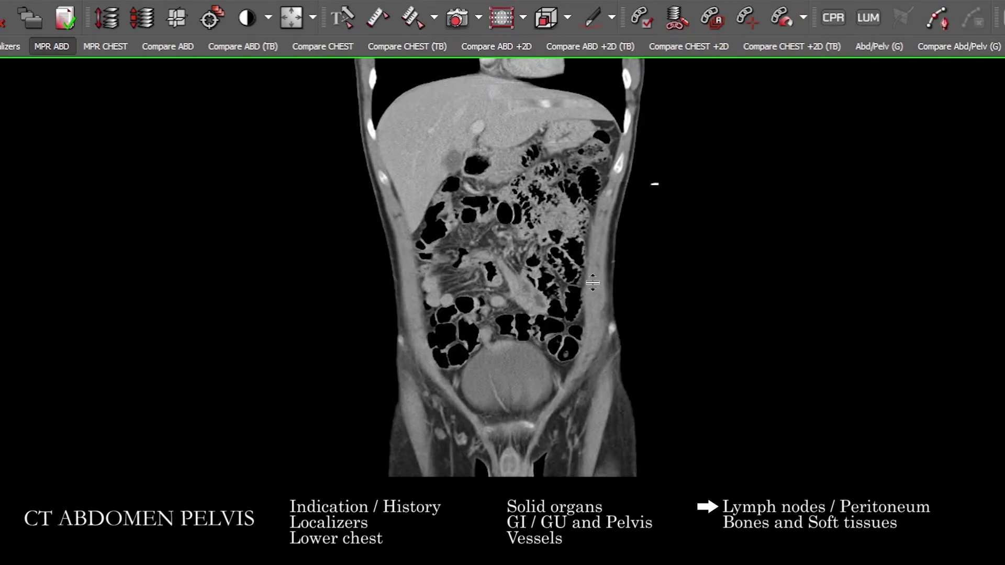
scroll(583, 305, down, 10)
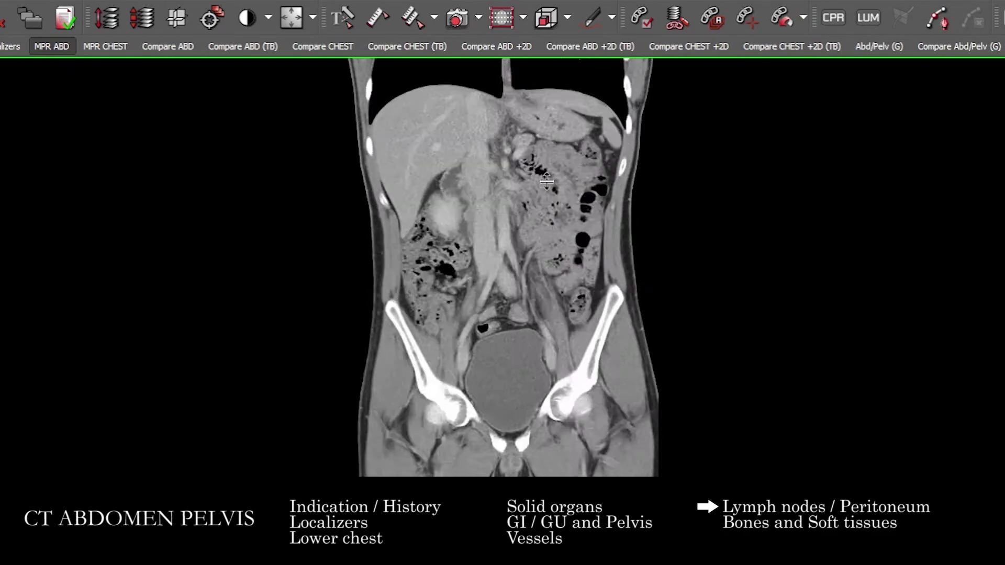
scroll(550, 154, up, 6)
double_click(550, 153)
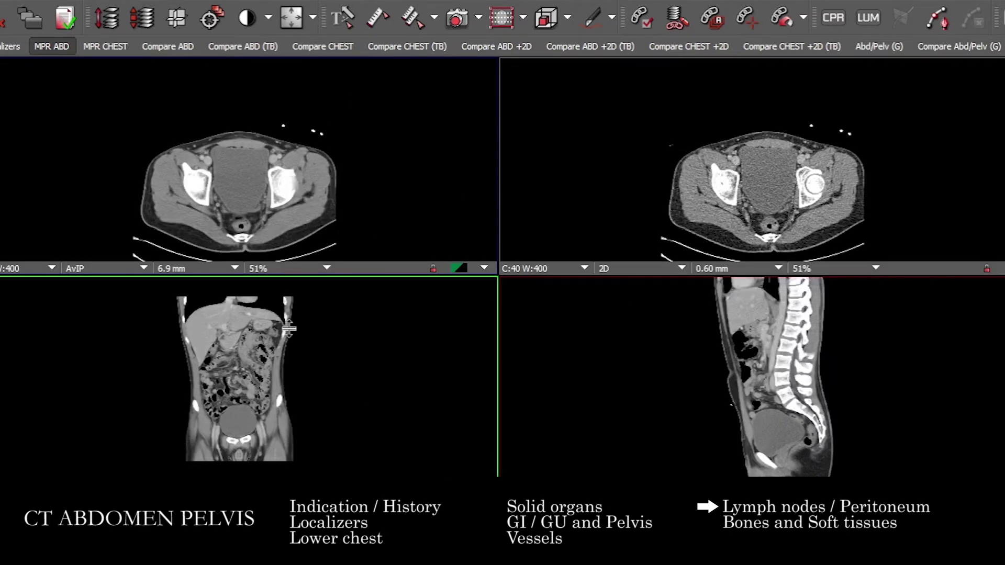
- Maximize the sagittal view, scroll to a midline slice through lumbar spine, sacrum and bladder, then restore 2x2
double_click(750, 400)
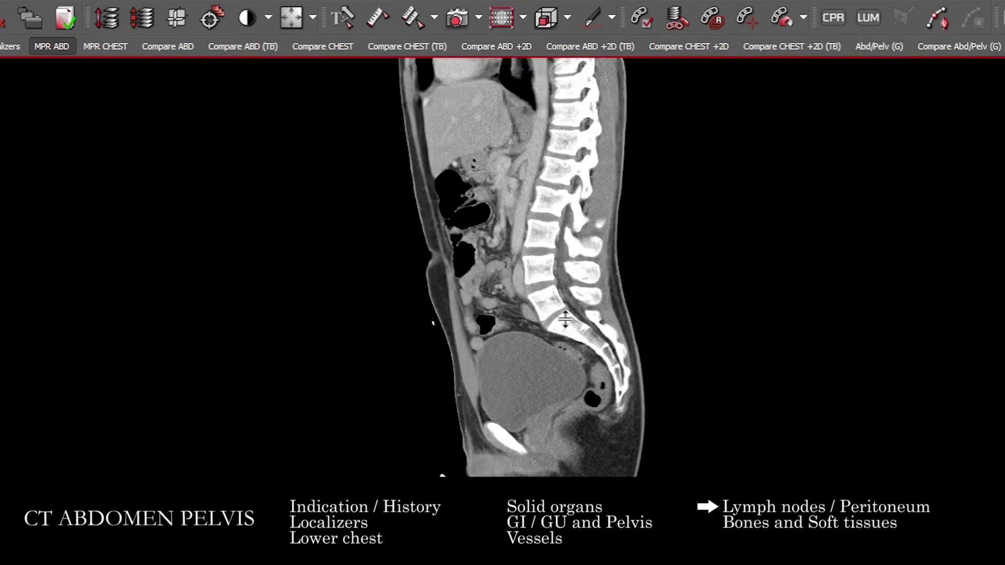
scroll(484, 273, down, 5)
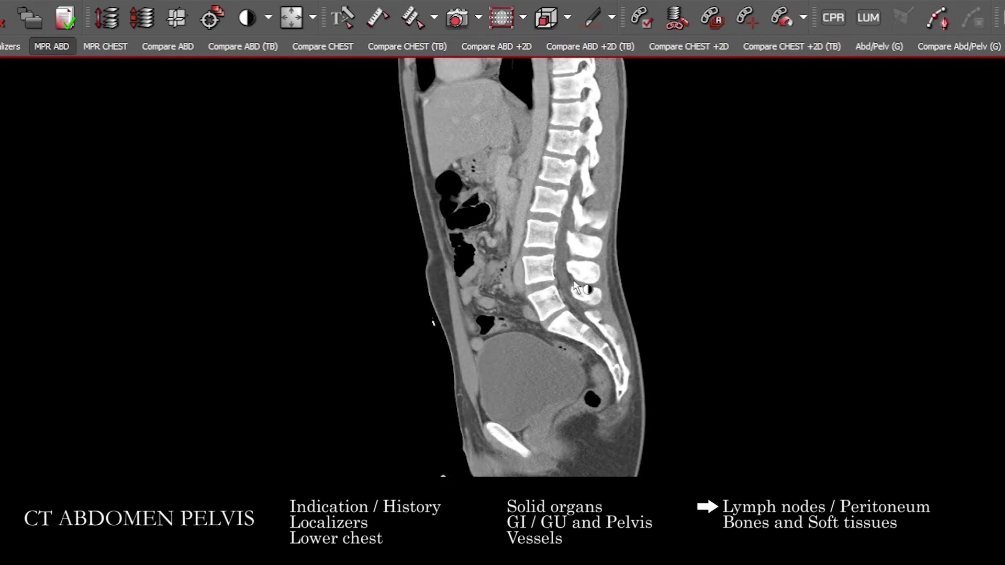
scroll(546, 334, down, 5)
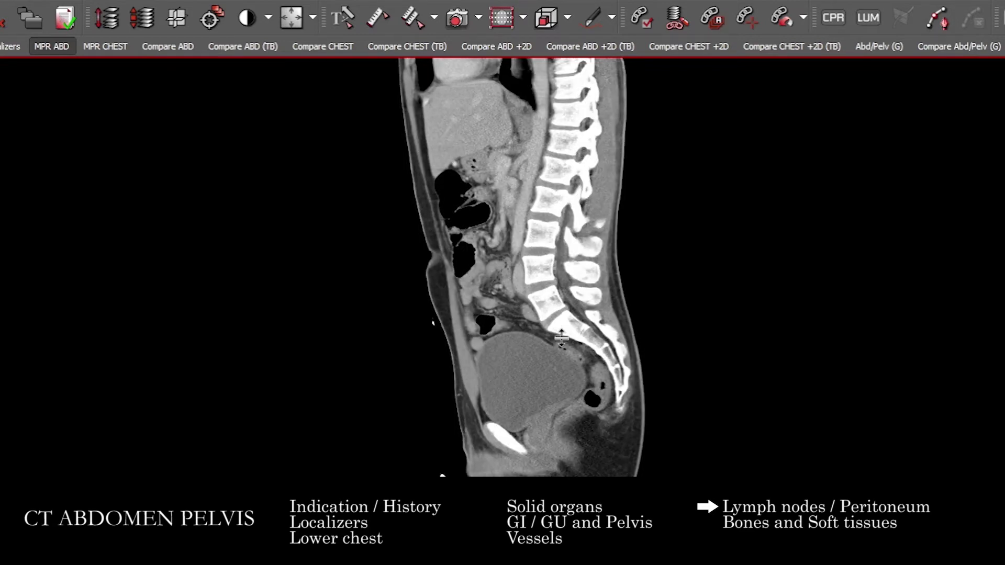
scroll(592, 361, down, 6)
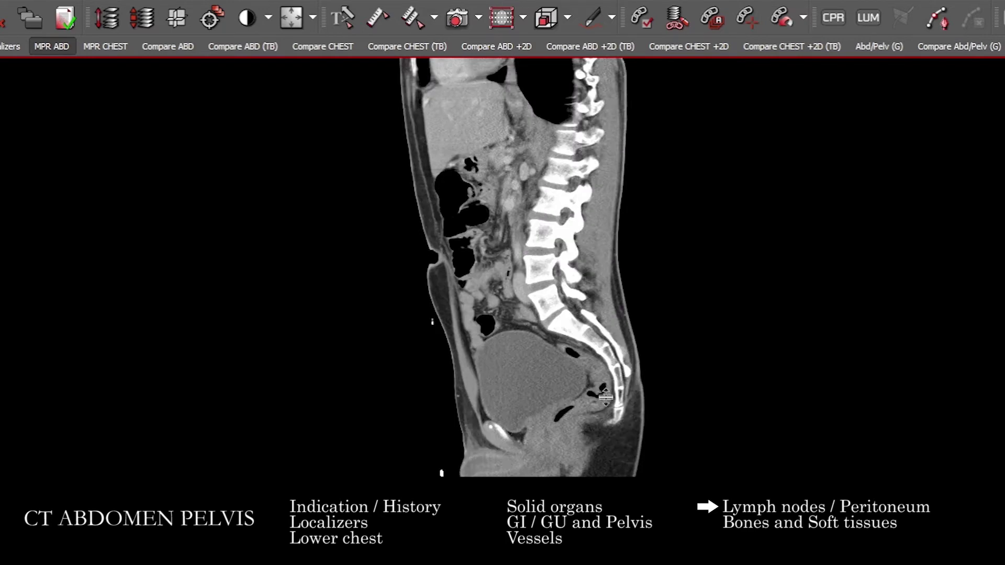
scroll(621, 327, down, 3)
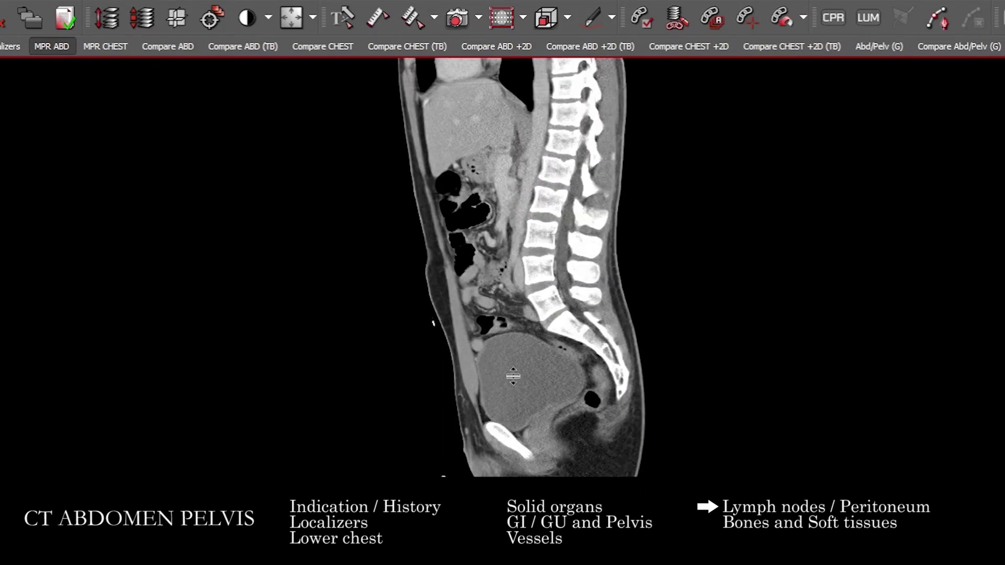
scroll(539, 403, down, 4)
double_click(561, 366)
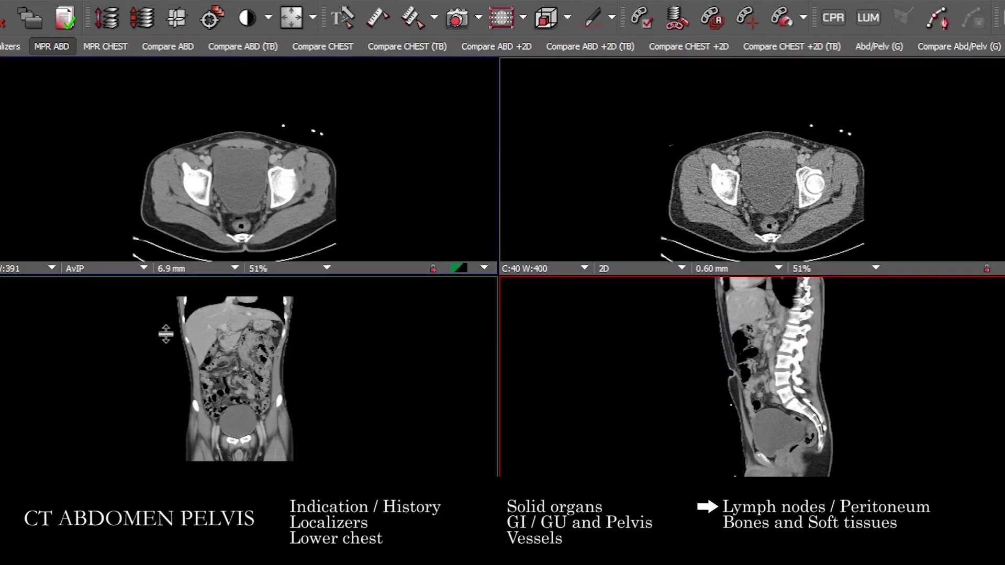